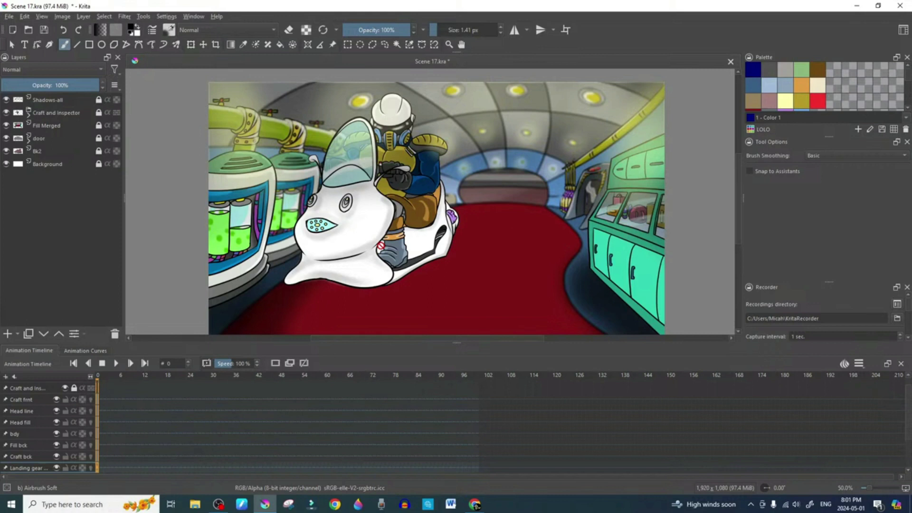
Unlock the Craft and Inspector layer group and expand it to show its layers
click(98, 114)
click(29, 114)
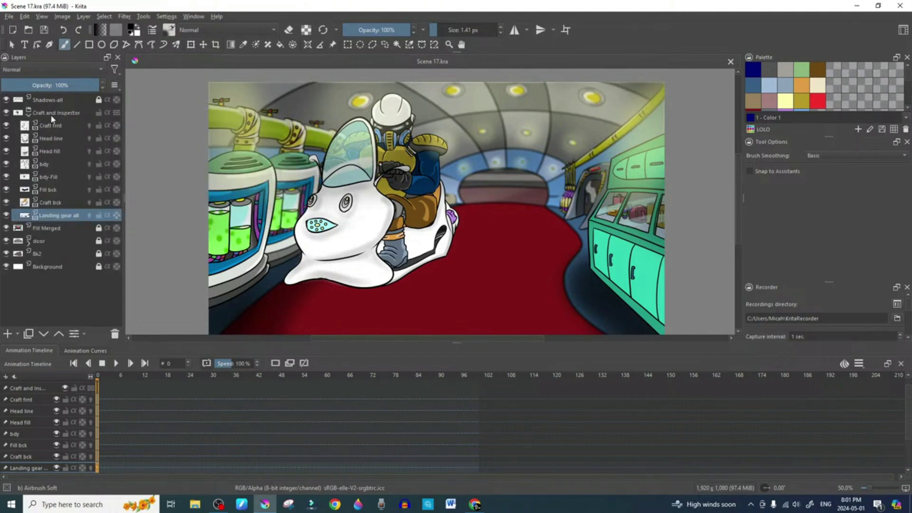
mouse_move(37, 118)
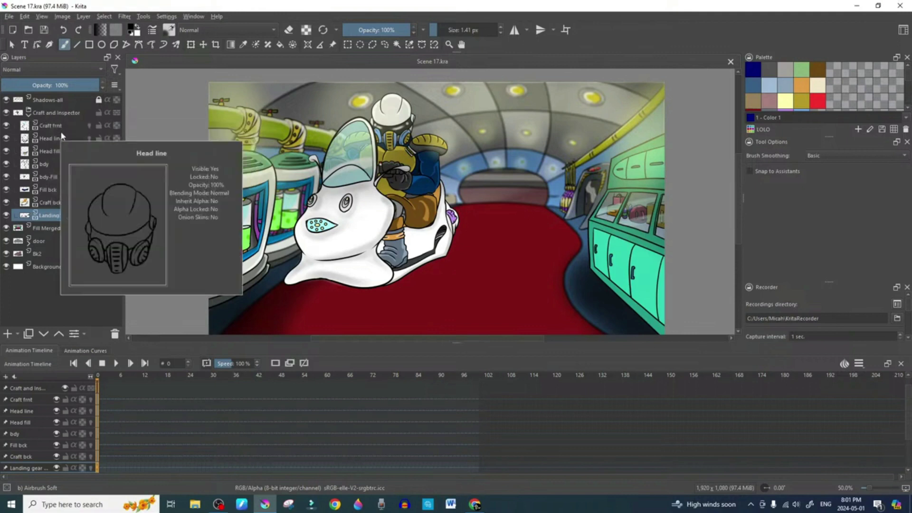
Toggle the Craft frnt and Head line layers off and back on to check what each contains
mouse_move(67, 129)
click(56, 128)
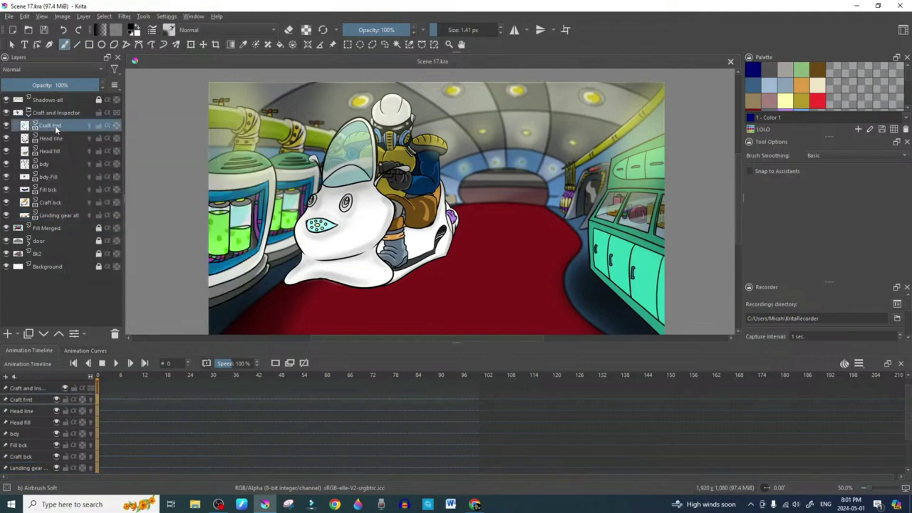
click(8, 126)
click(8, 126)
click(8, 139)
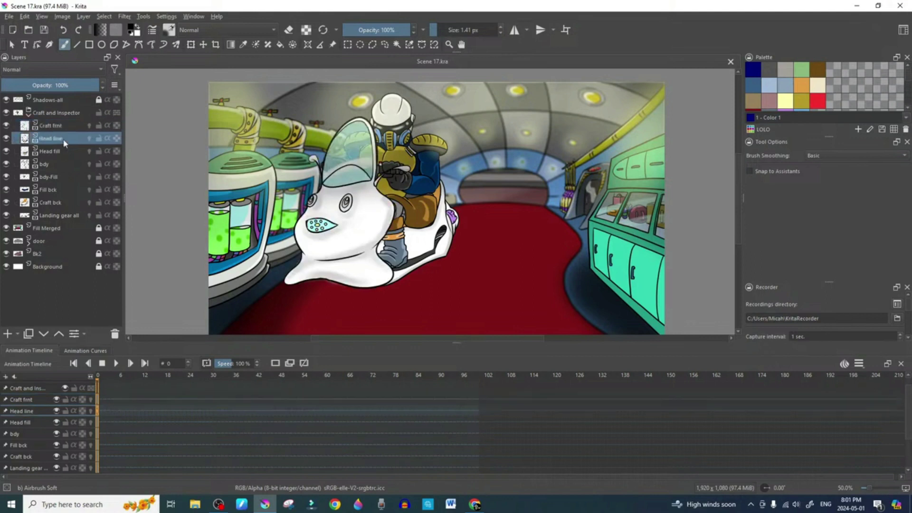
click(7, 138)
click(6, 139)
click(7, 138)
Toggle the Head fill and bdy layers off and back on to examine their artwork
mouse_move(48, 153)
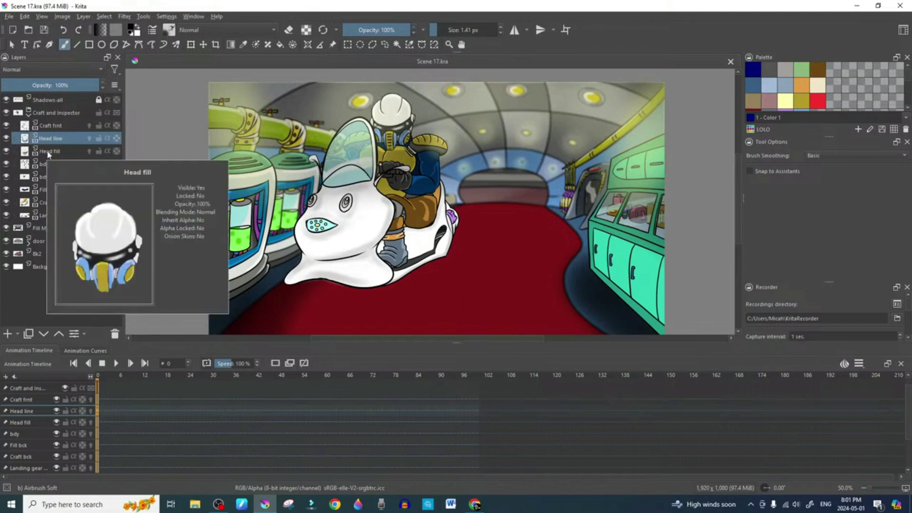
click(46, 152)
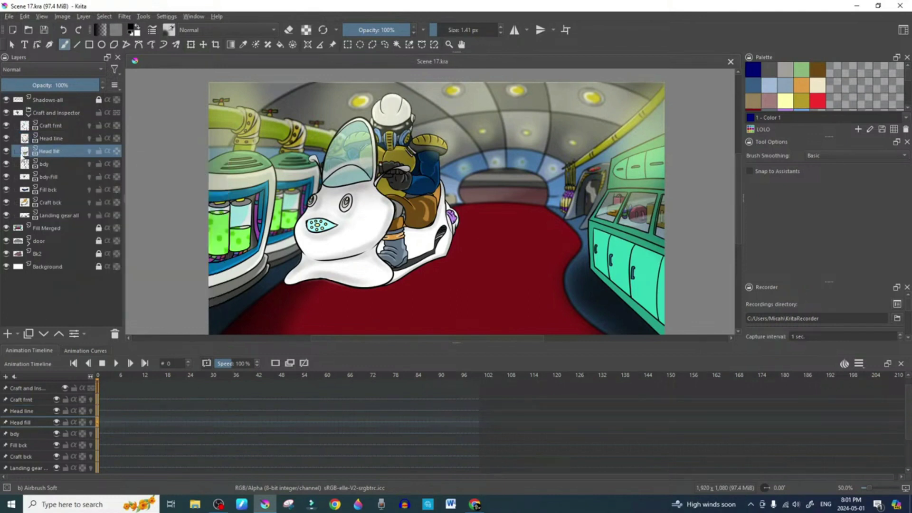
click(7, 152)
click(7, 152)
click(8, 152)
click(7, 152)
click(55, 162)
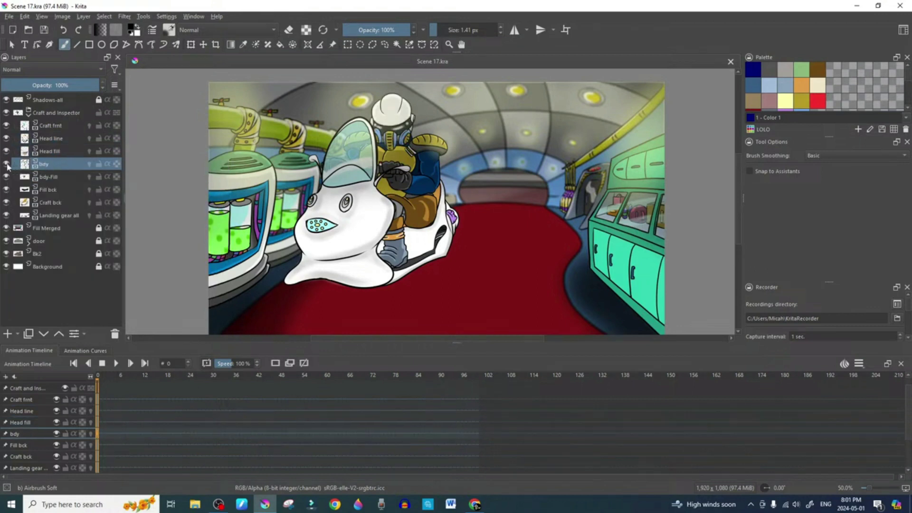
click(6, 164)
click(7, 164)
Toggle the bdy-Fill and Fill bck layers off and back on, examining the area behind the windshield
click(50, 177)
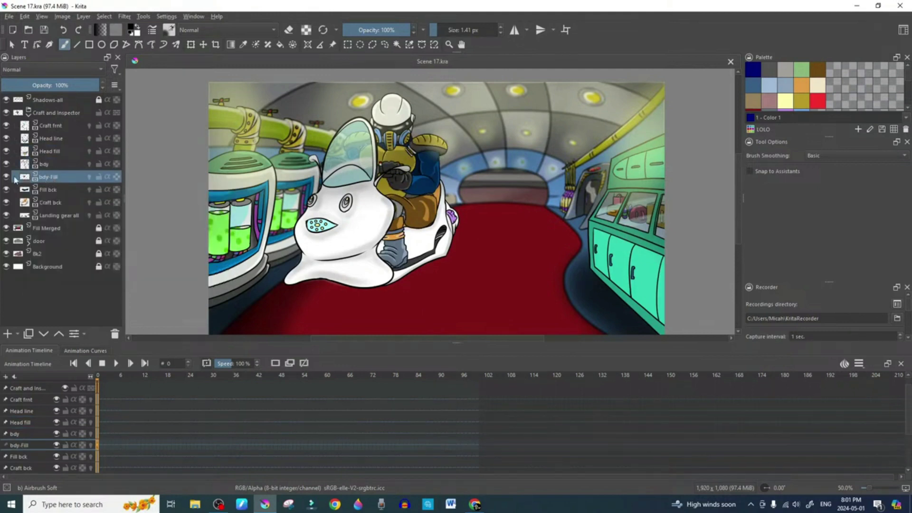
click(7, 176)
click(6, 176)
click(7, 176)
click(7, 177)
click(60, 189)
click(6, 189)
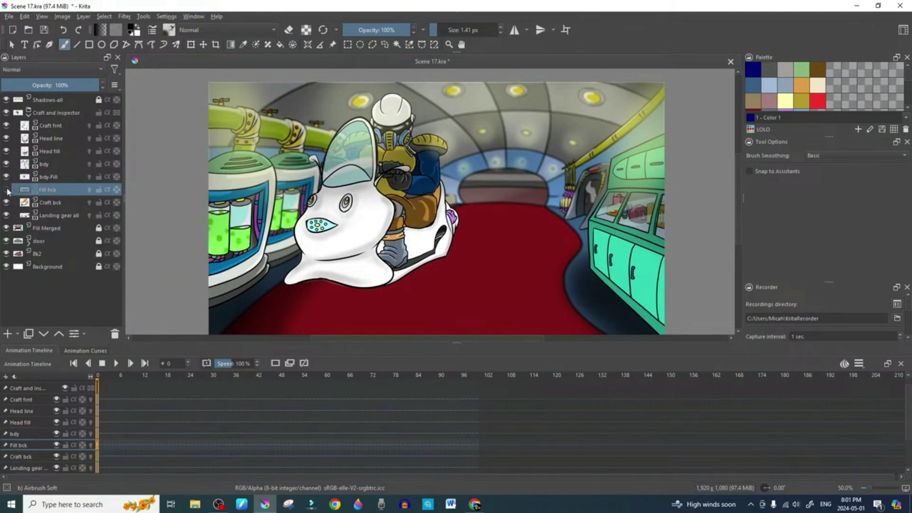
key(1)
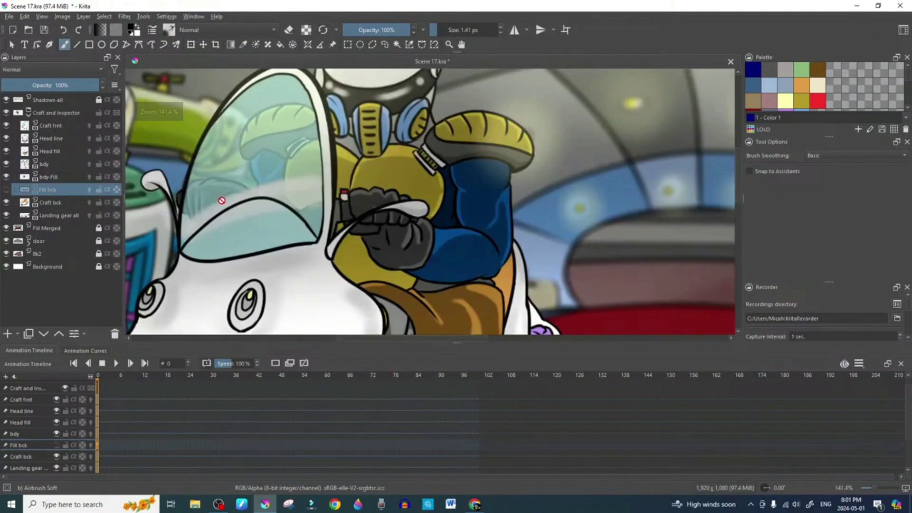
scroll(192, 198, down, 3)
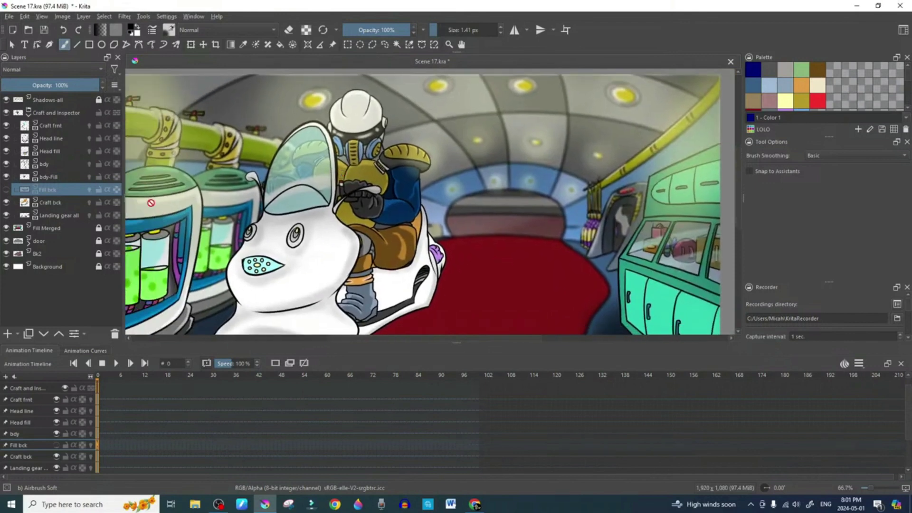
click(7, 189)
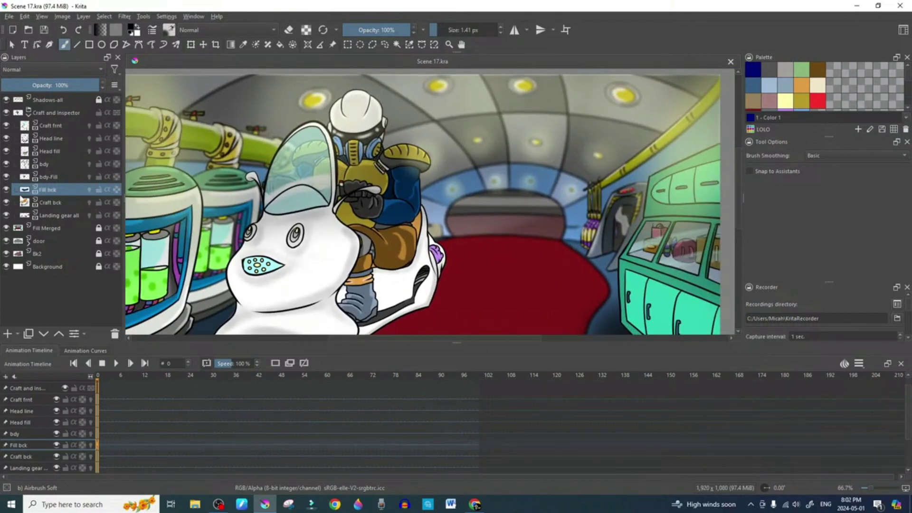
Hide the Craft bck layer to examine the landing gear beneath the craft, and show the layer again
click(48, 203)
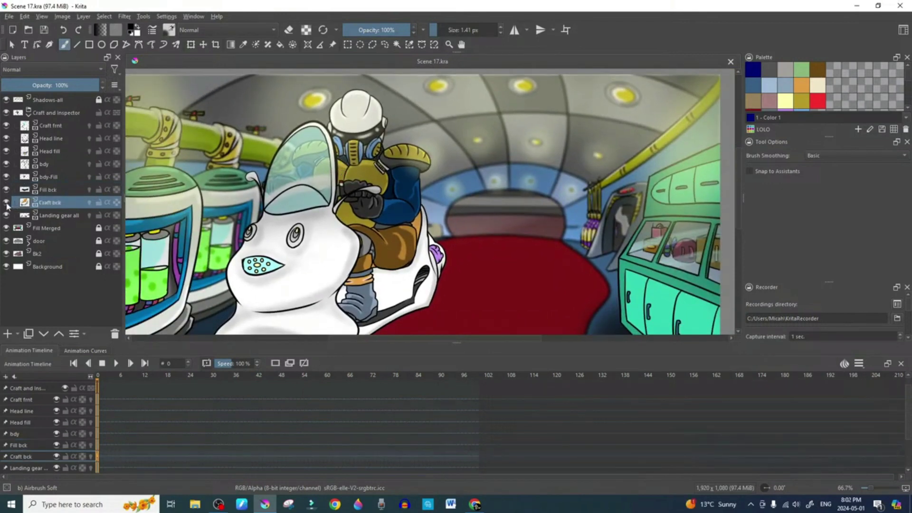
click(6, 202)
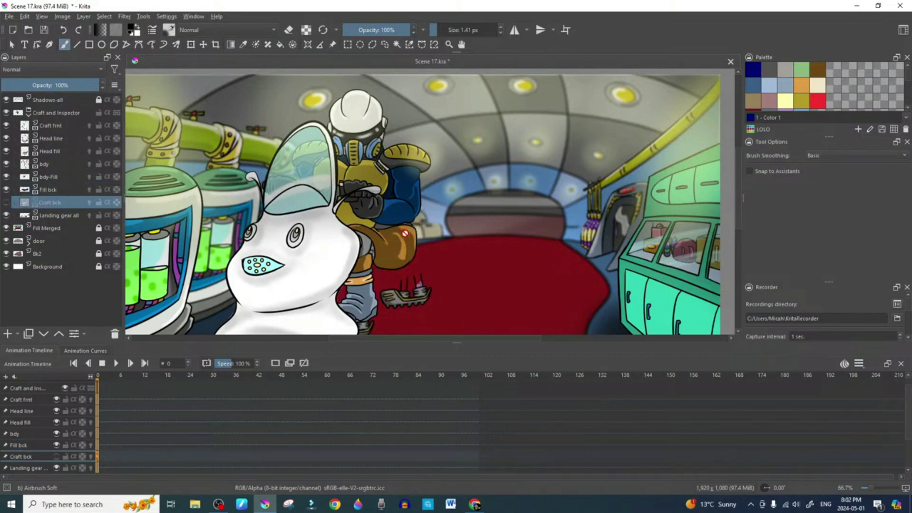
scroll(415, 243, down, 3)
scroll(415, 243, up, 6)
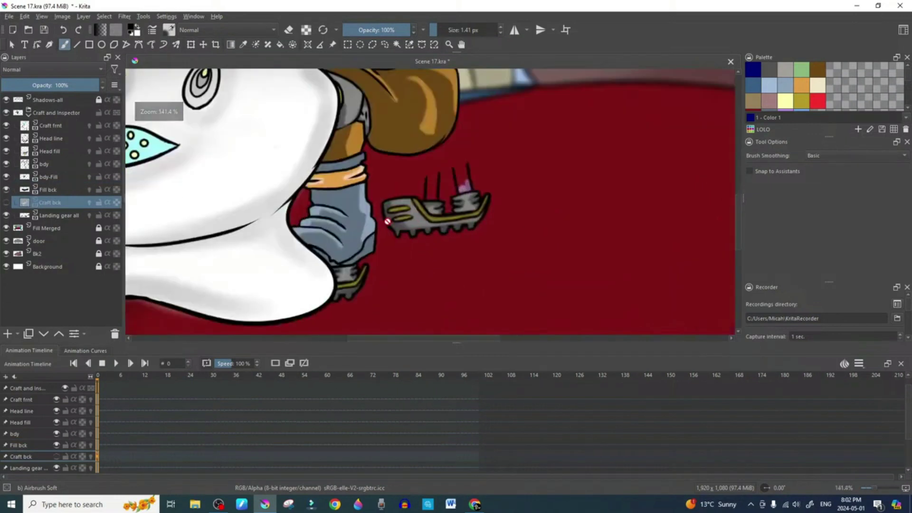
scroll(424, 221, down, 3)
scroll(424, 220, down, 1)
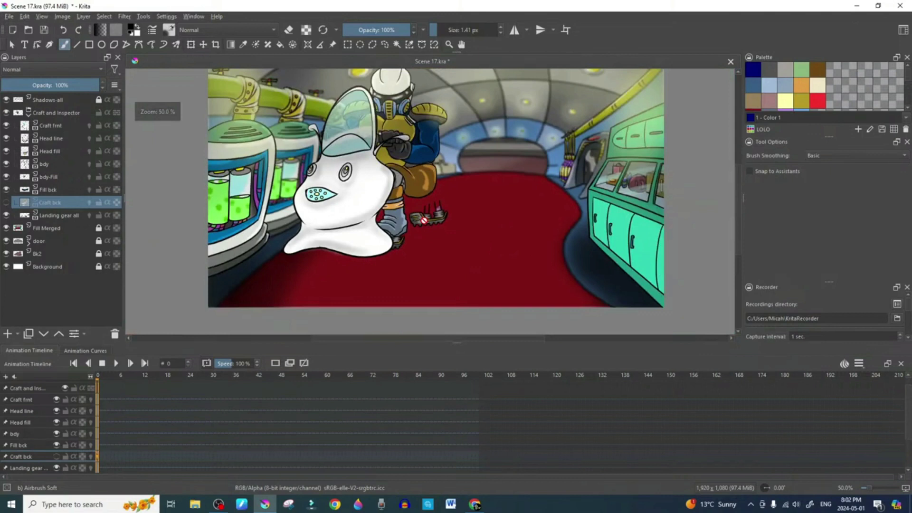
click(6, 202)
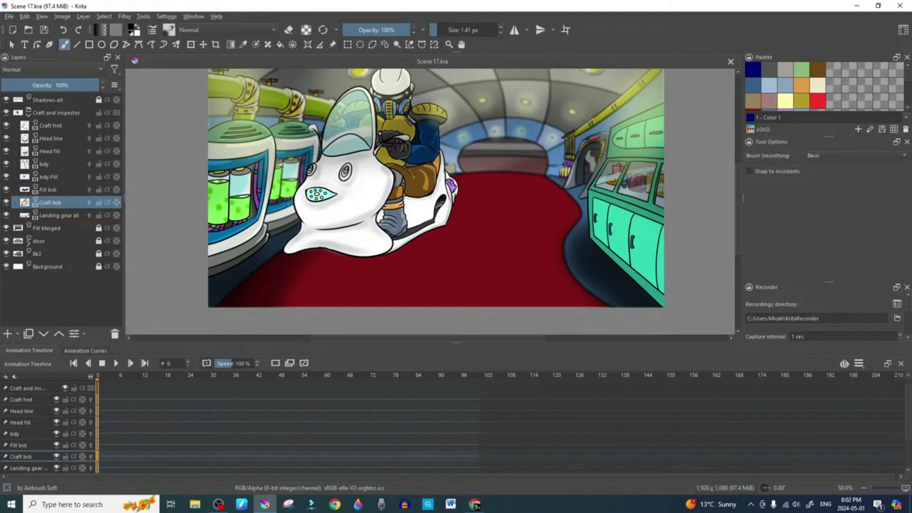
drag(582, 245, 591, 279)
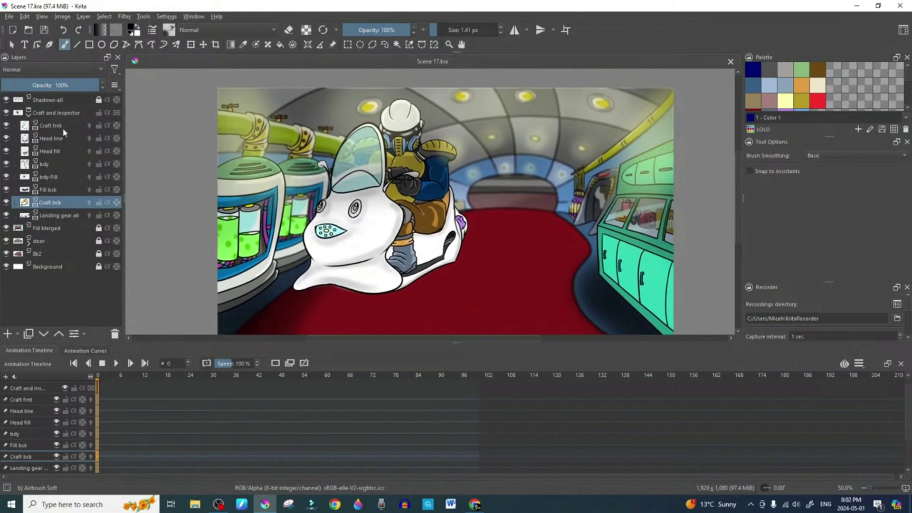
Try moving the whole Craft and Inspector group sideways with the Transform tool, undoing each move
click(77, 114)
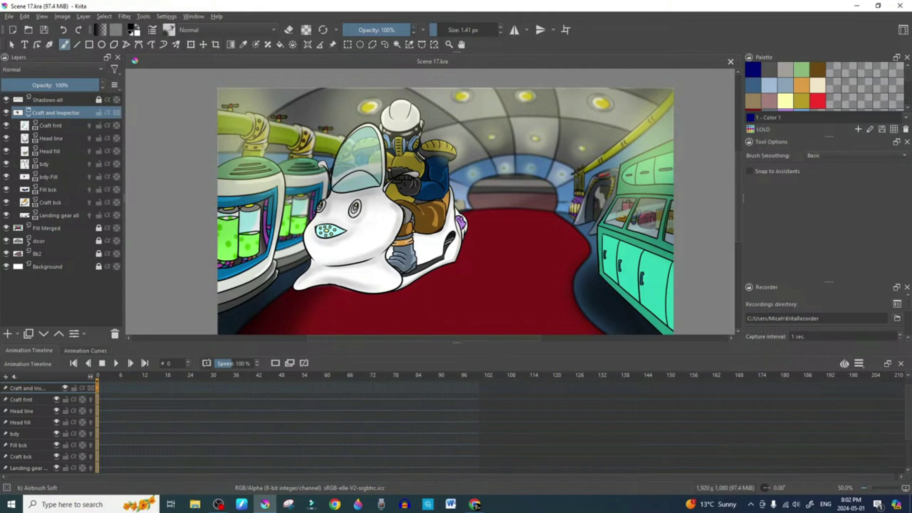
key(ctrl+t)
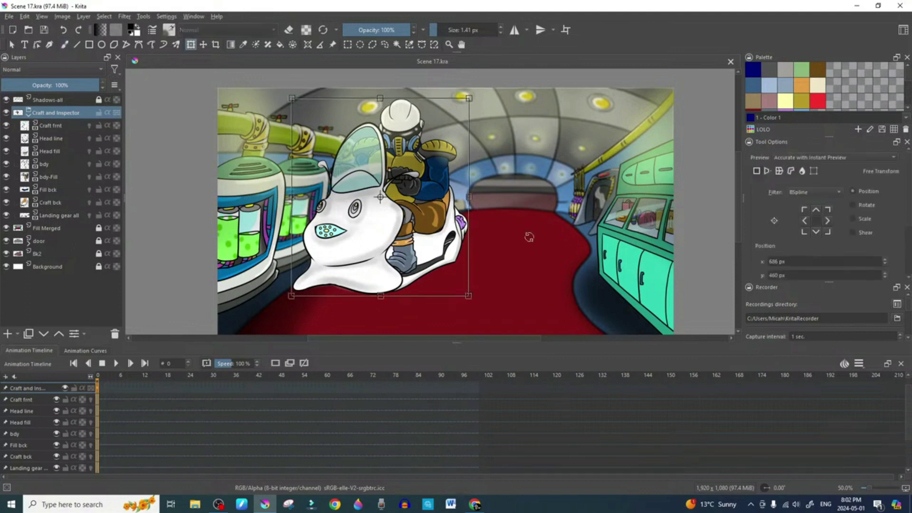
drag(391, 218, 450, 210)
key(ctrl+z)
drag(402, 233, 475, 225)
key(ctrl+z)
Add a transform mask to the Craft and Inspector group
right_click(79, 116)
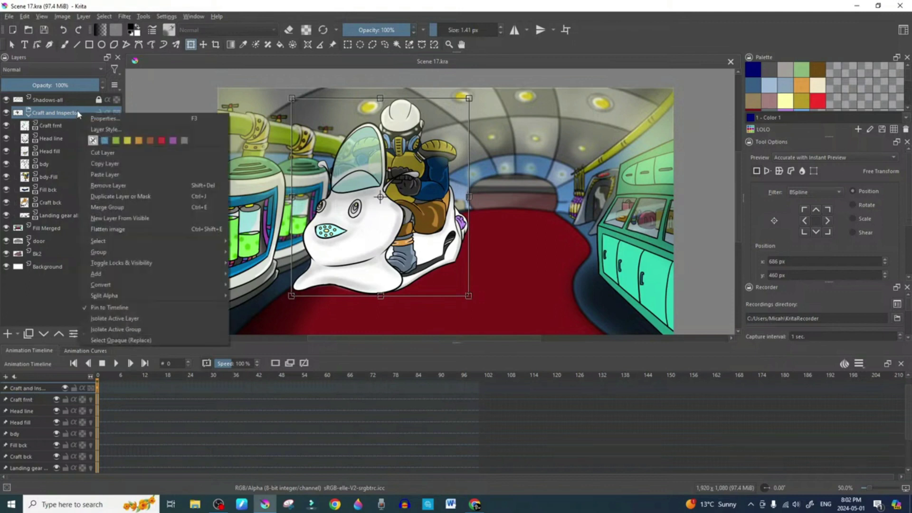
mouse_move(161, 274)
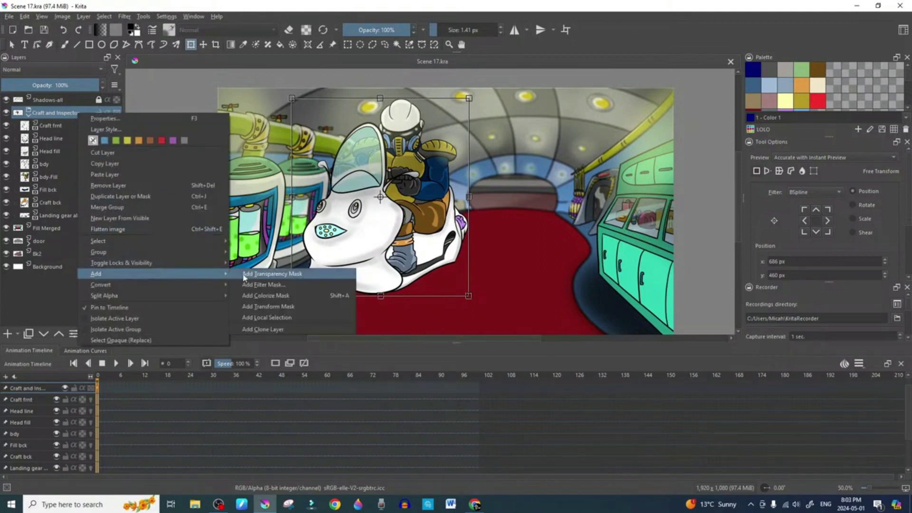
click(296, 305)
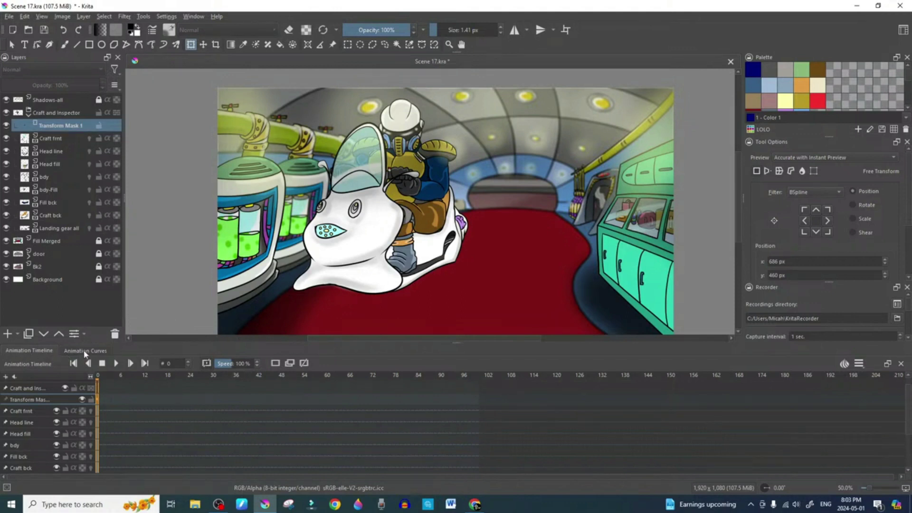
Add an animation curve keyframe for the transform mask at frame 0
click(85, 351)
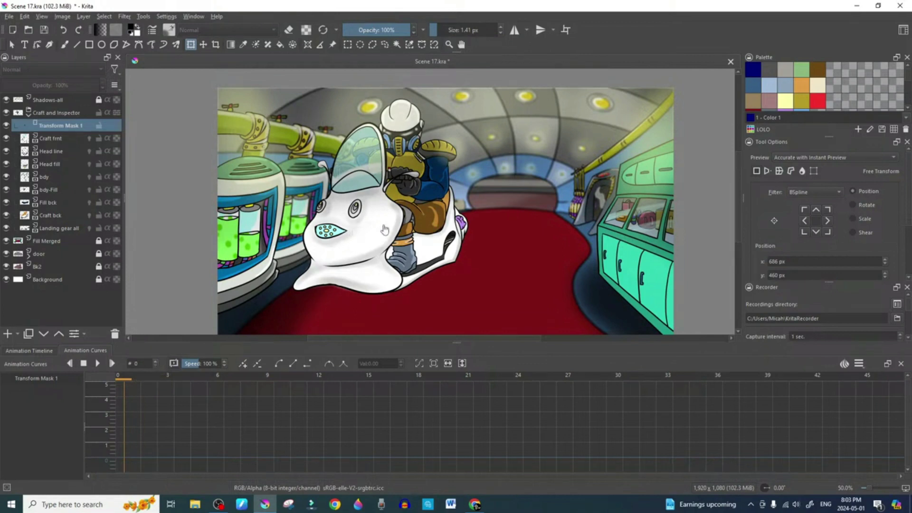
click(387, 215)
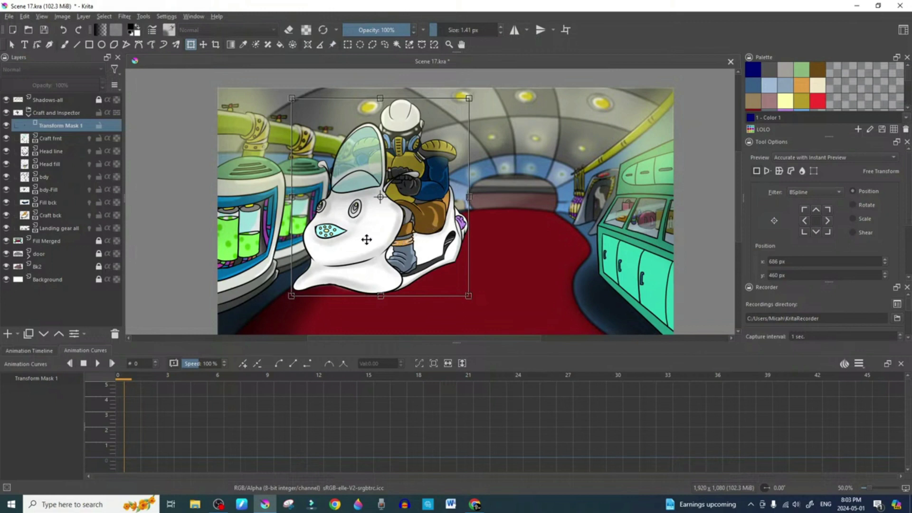
click(243, 364)
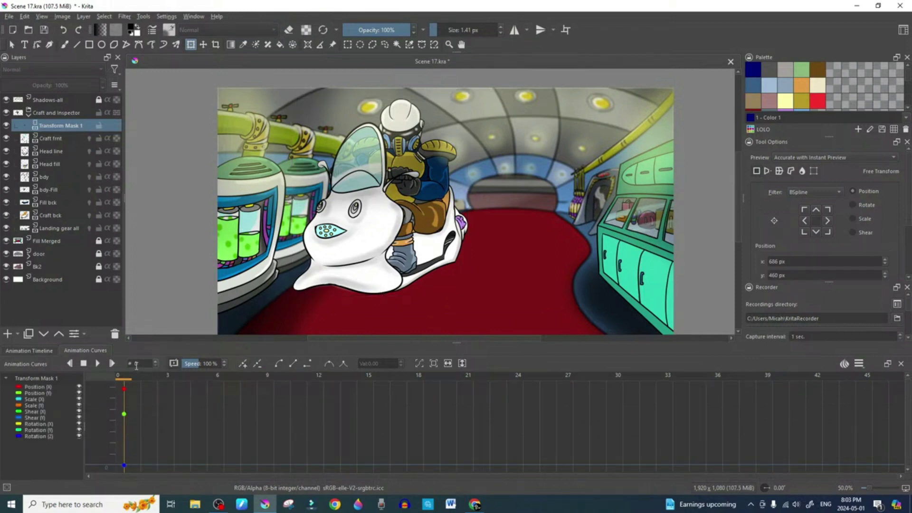
Set the current frame to 40 and add a second animation curve keyframe for the transform mask there
click(29, 351)
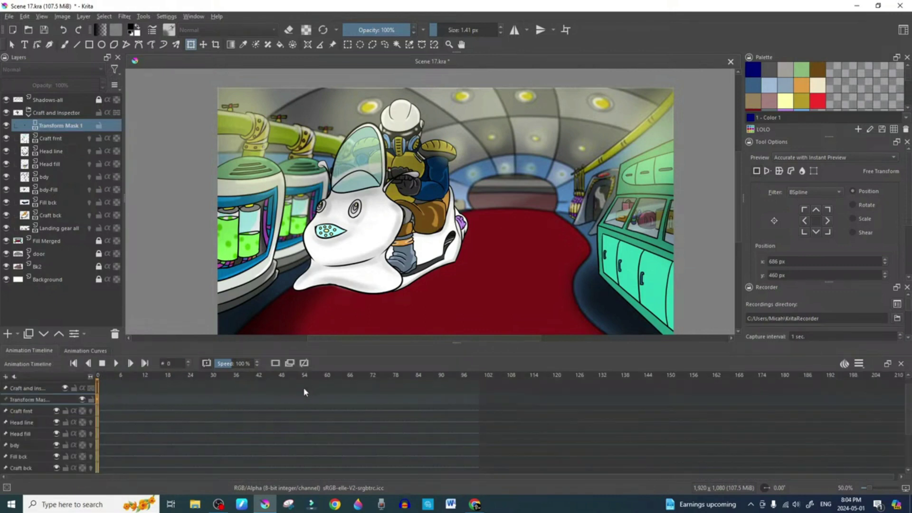
click(97, 352)
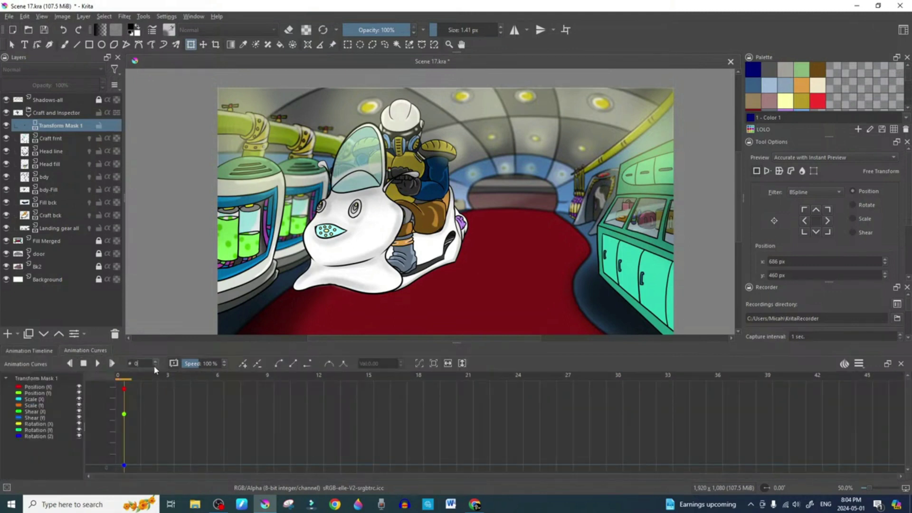
text(40)
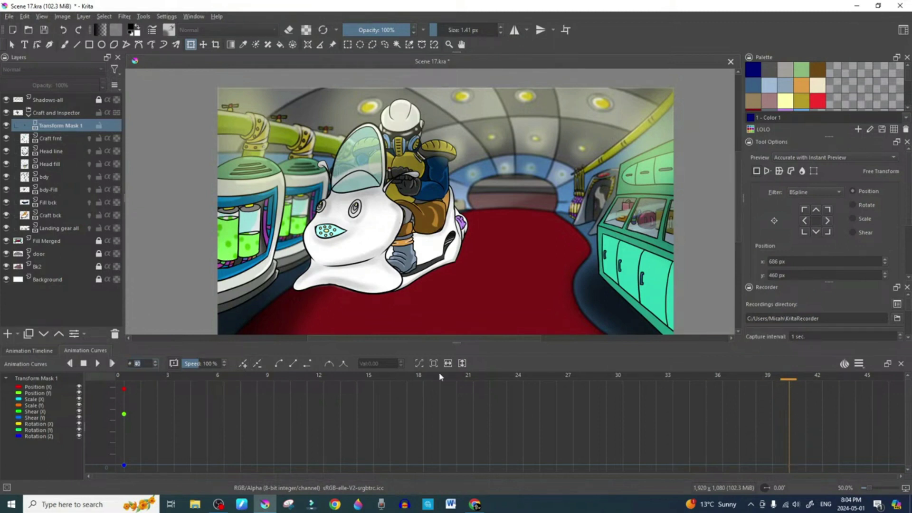
click(243, 365)
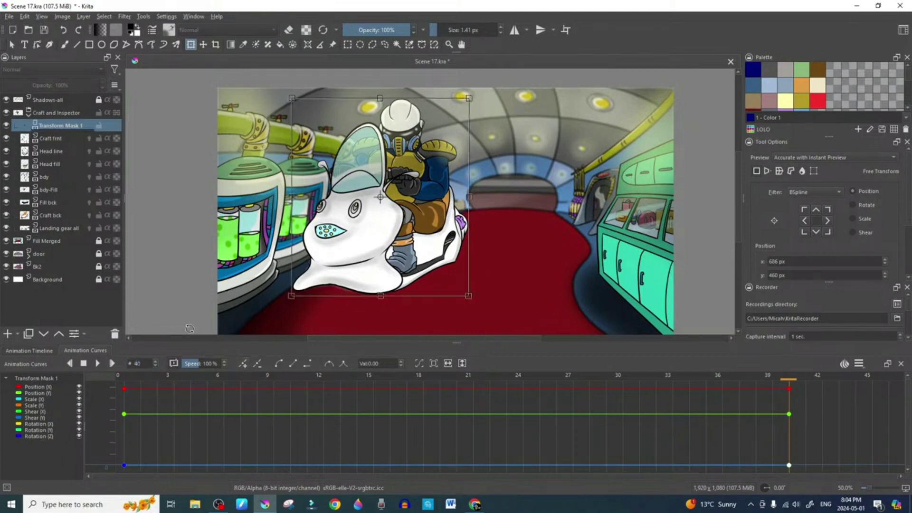
Delete the transform mask together with its keyframes from the Craft and Inspector group
click(220, 339)
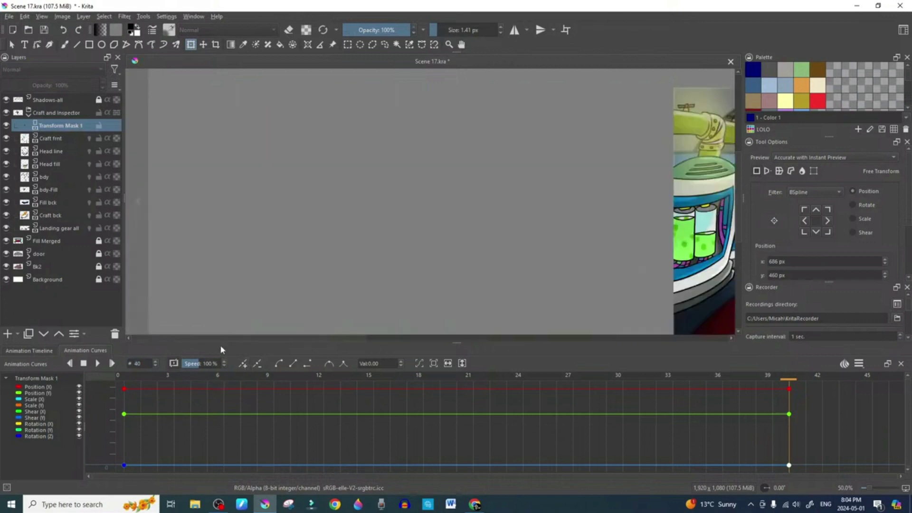
drag(329, 338, 497, 338)
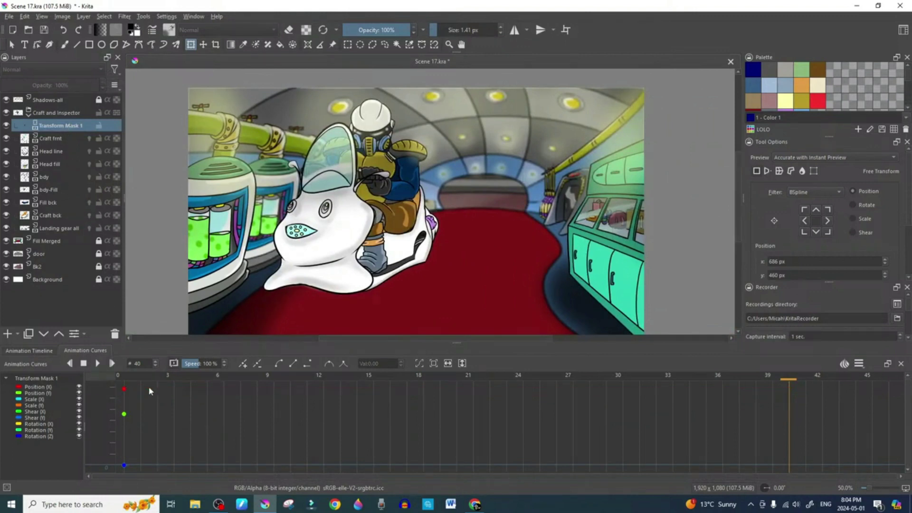
click(115, 334)
Add a fresh transform mask to the Craft and Inspector group to restart its animation
click(57, 116)
right_click(62, 114)
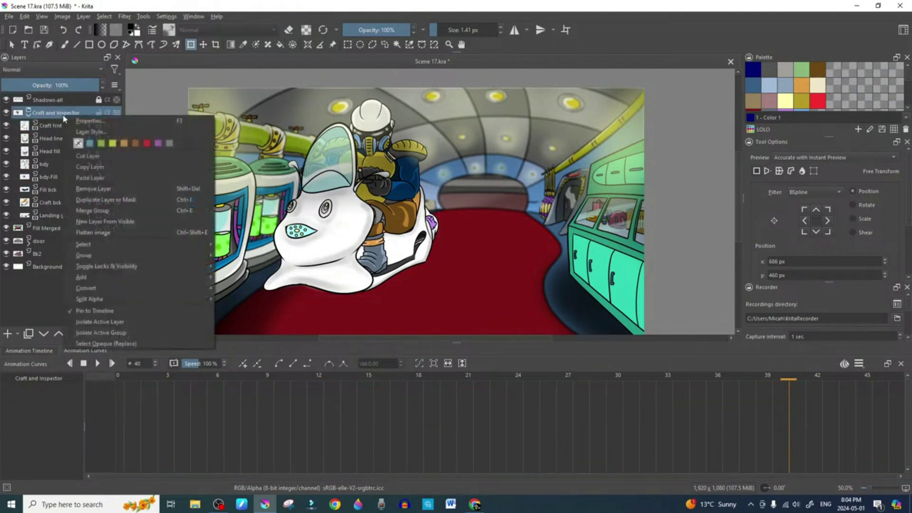
mouse_move(121, 280)
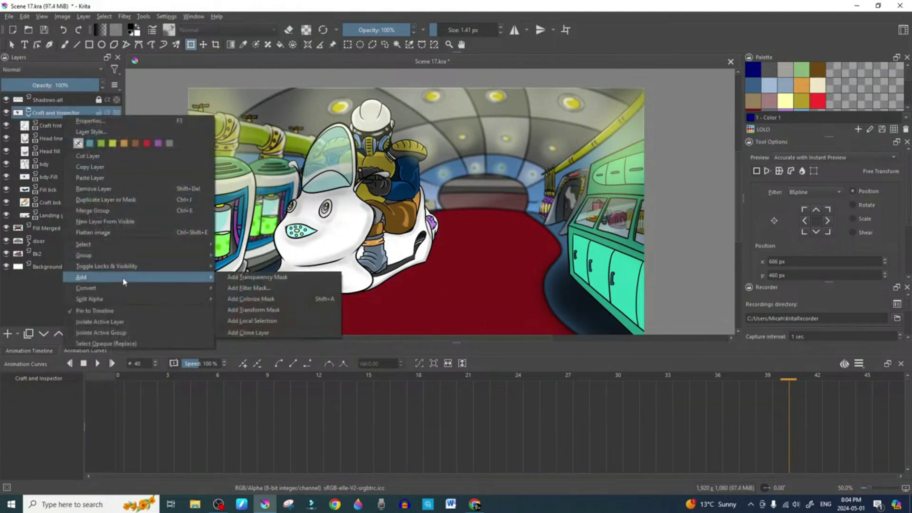
click(298, 309)
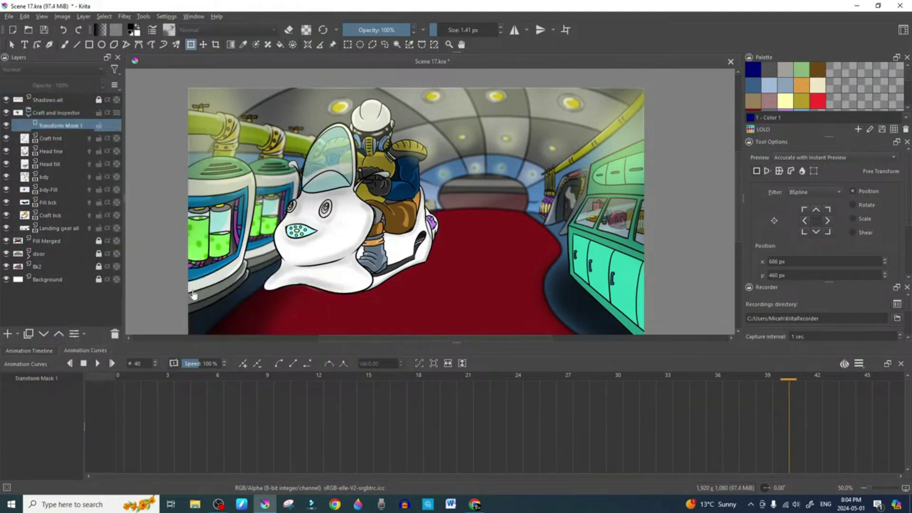
Add an animation curve keyframe at frame 0 for the new transform mask
click(120, 378)
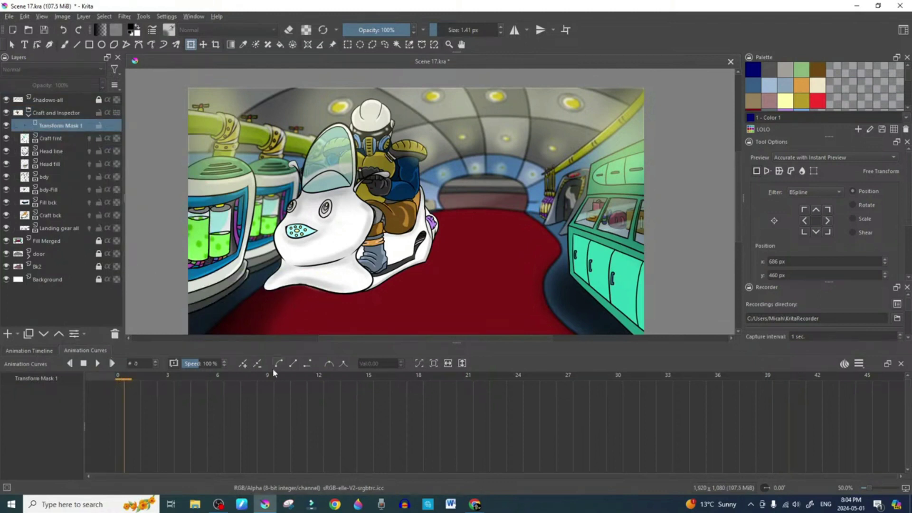
click(244, 363)
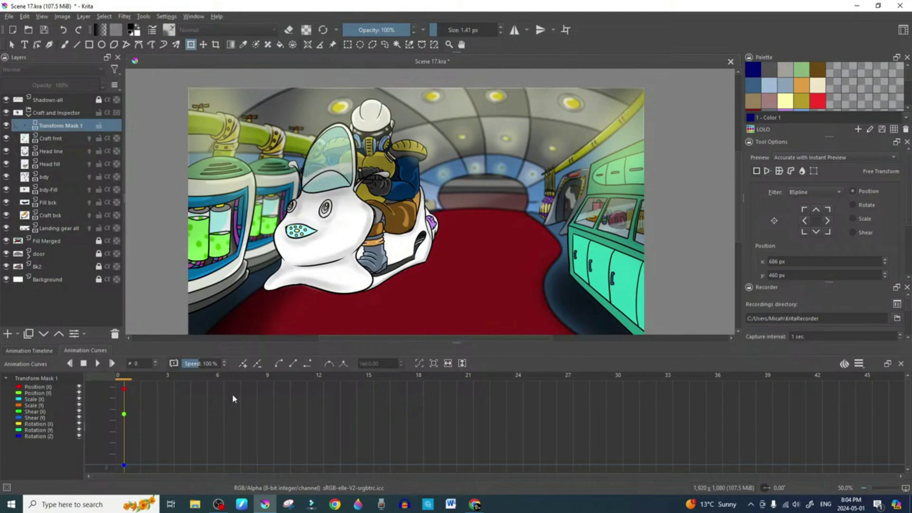
Using the transform mask, shrink the craft and inspector and move them toward the back of the hall, to about x 1042 px, y 418 px
click(360, 235)
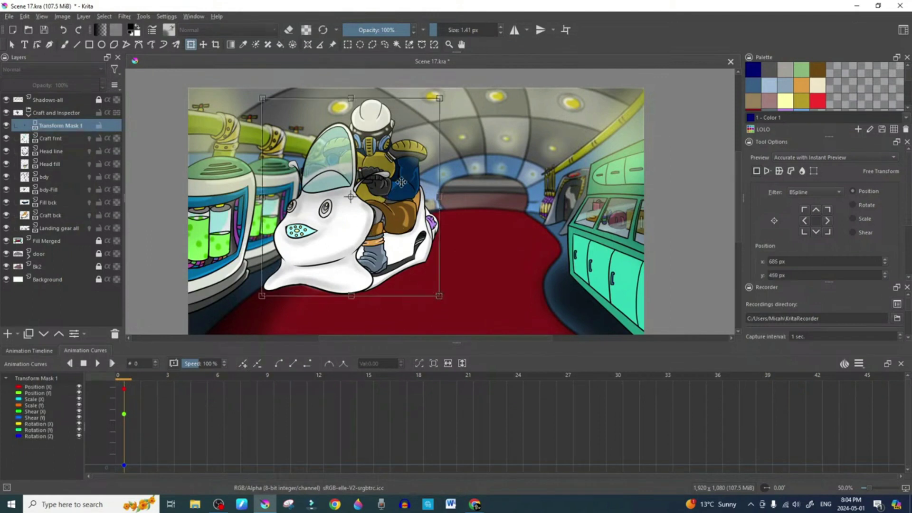
click(65, 118)
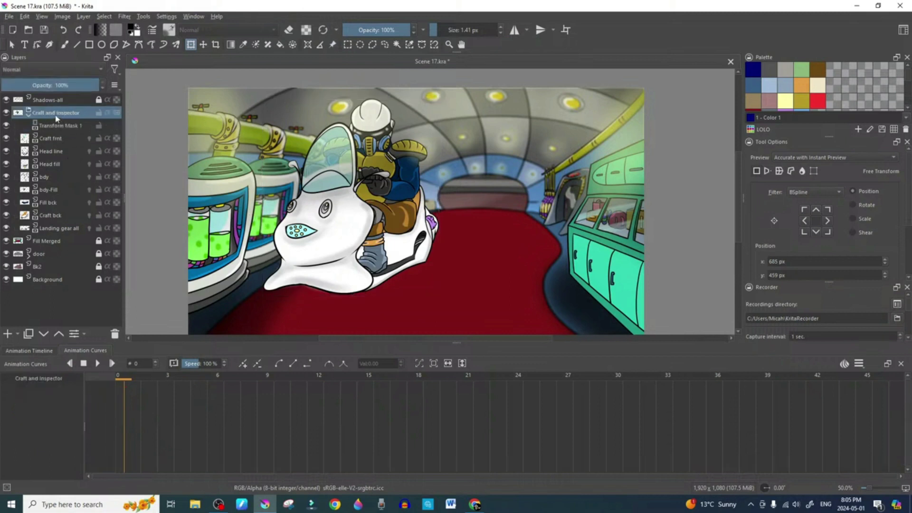
click(64, 129)
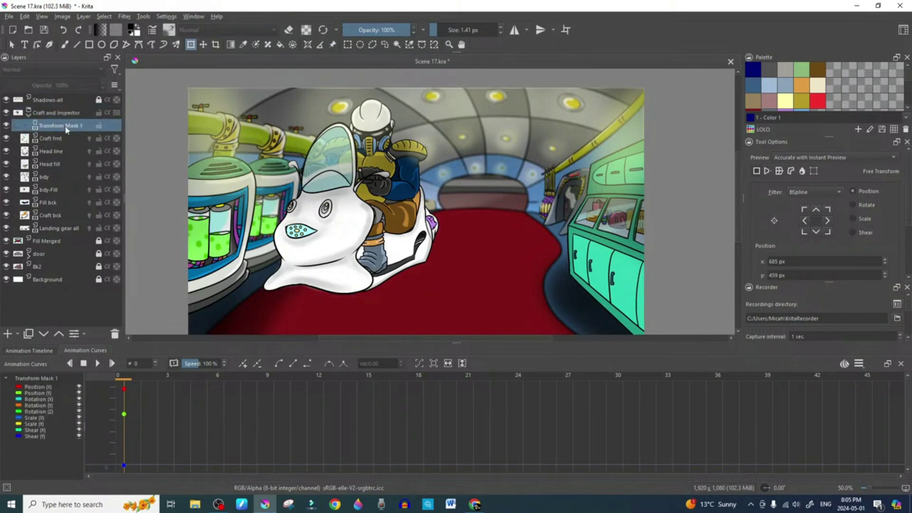
mouse_move(420, 224)
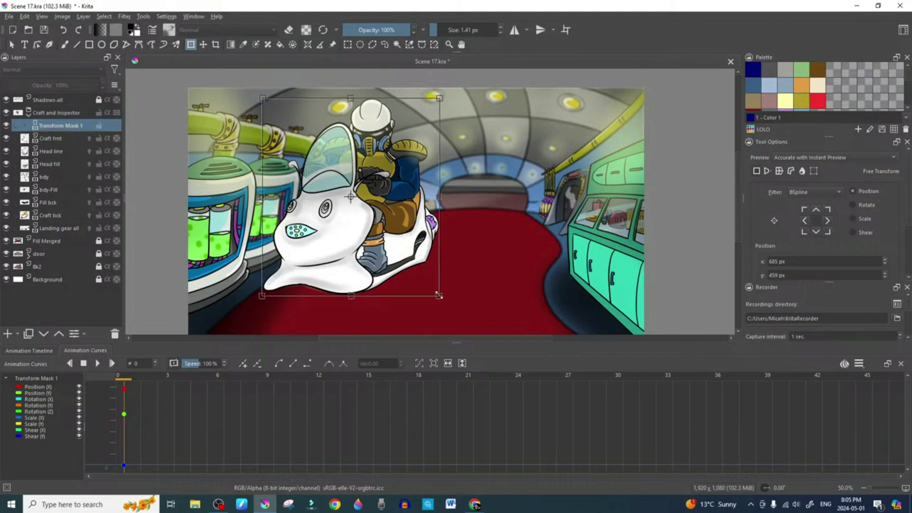
drag(439, 296, 382, 216)
drag(340, 189, 457, 219)
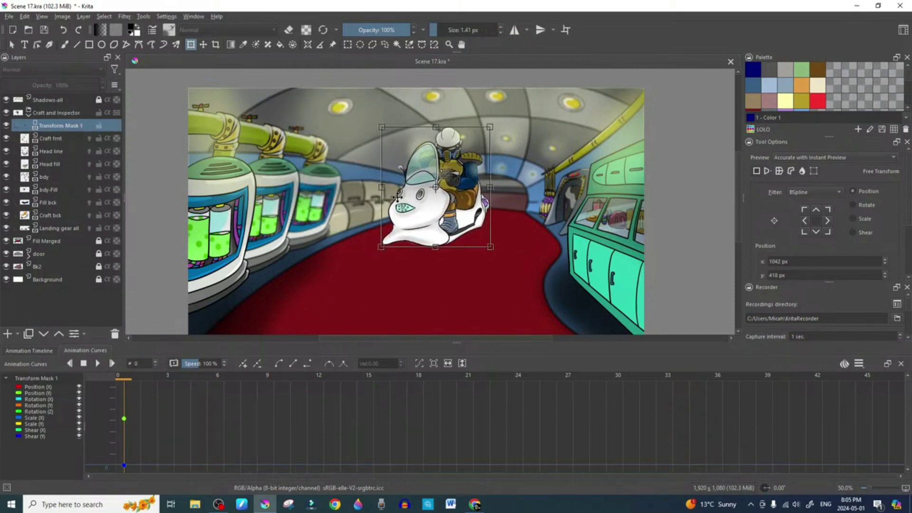
Open Scene 16 to check its animation playback for reference, and return to Scene 17
click(9, 17)
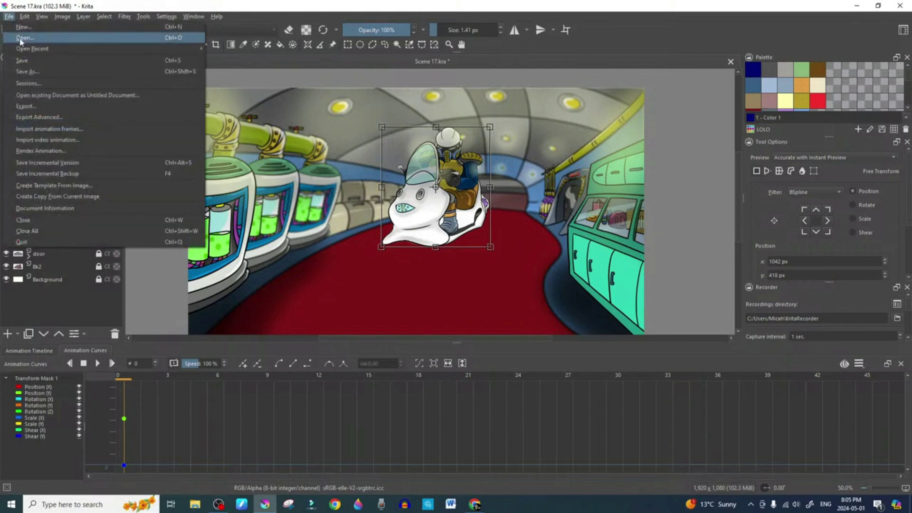
click(65, 40)
scroll(314, 209, down, 1)
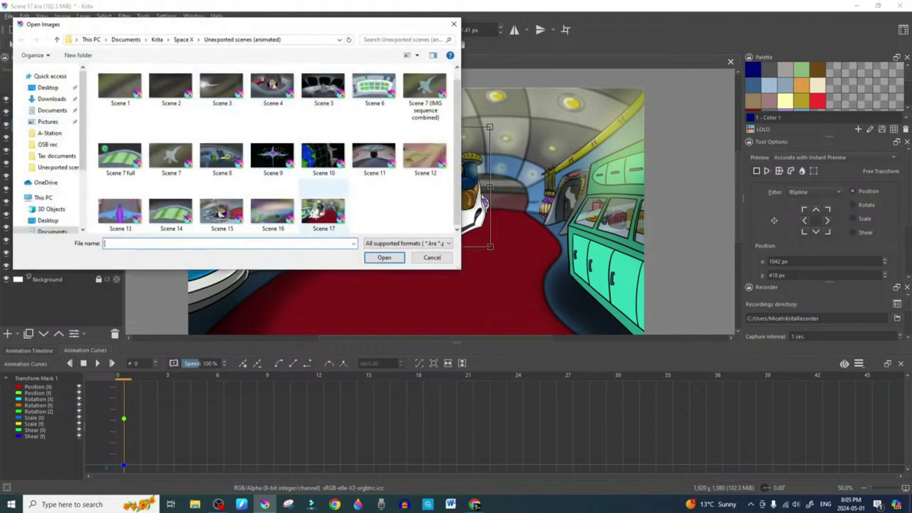
double_click(273, 212)
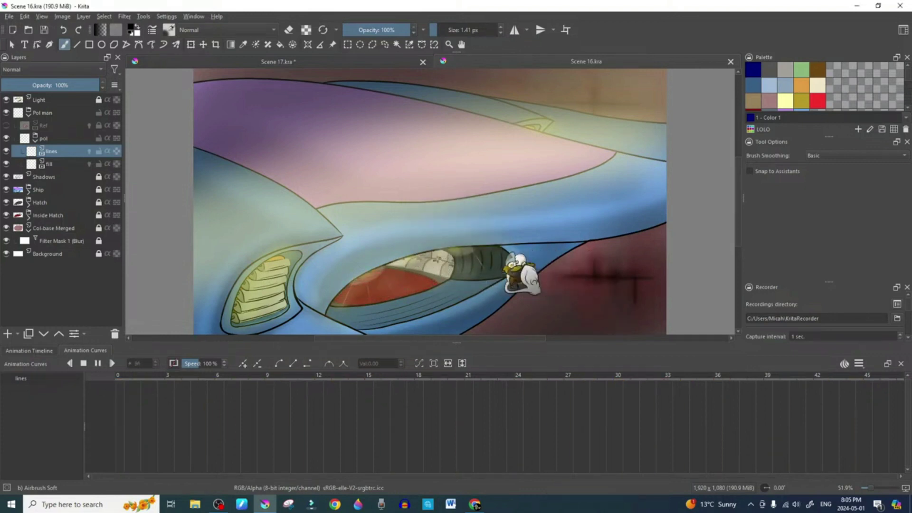
click(97, 364)
click(369, 62)
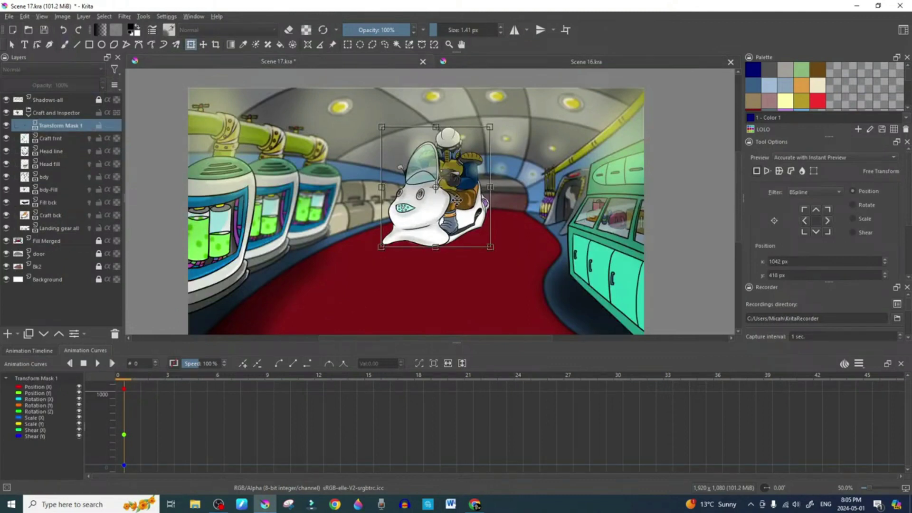
Scale the craft and inspector down further at frame 0, placing them at about x 1055 px, y 452 px
scroll(456, 200, down, 1)
scroll(456, 200, up, 1)
drag(489, 248, 466, 214)
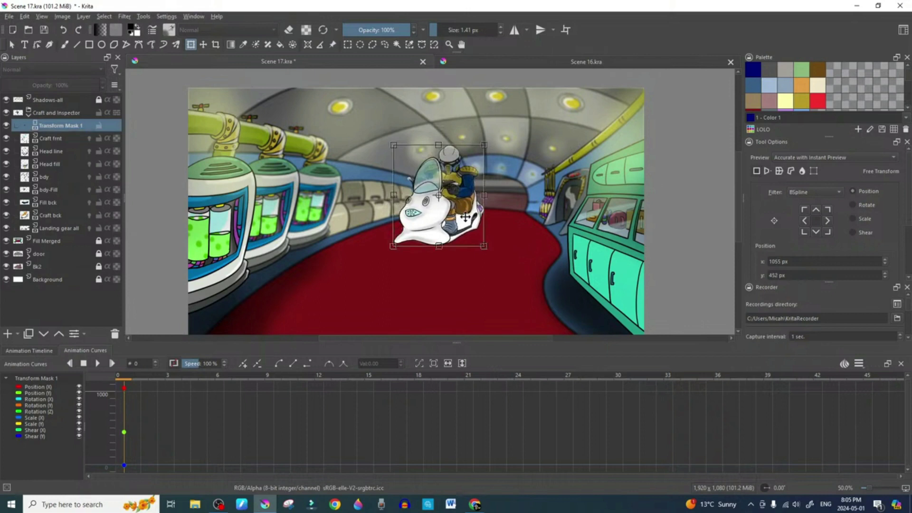
Add a mask keyframe at frame 40 with the craft enlarged and moved beside the green tanks, to about x 751 px, y 471 px
click(138, 363)
text(40)
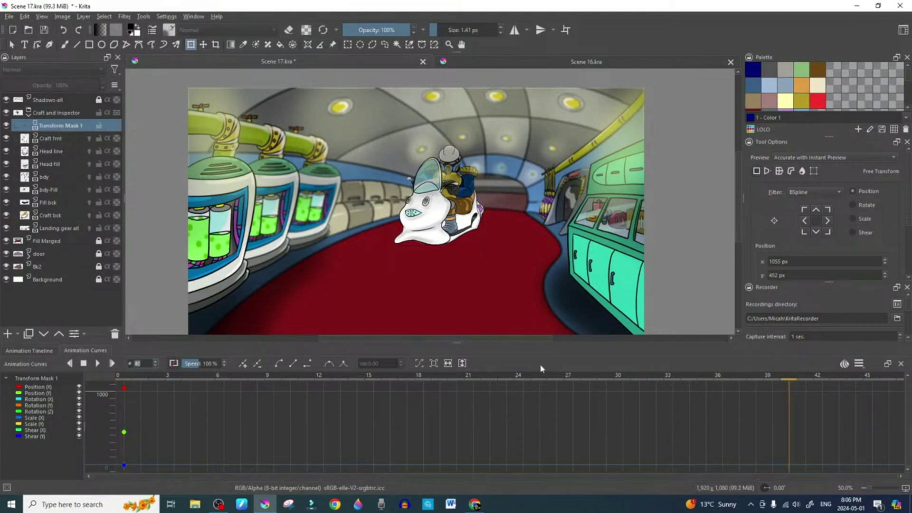
click(244, 364)
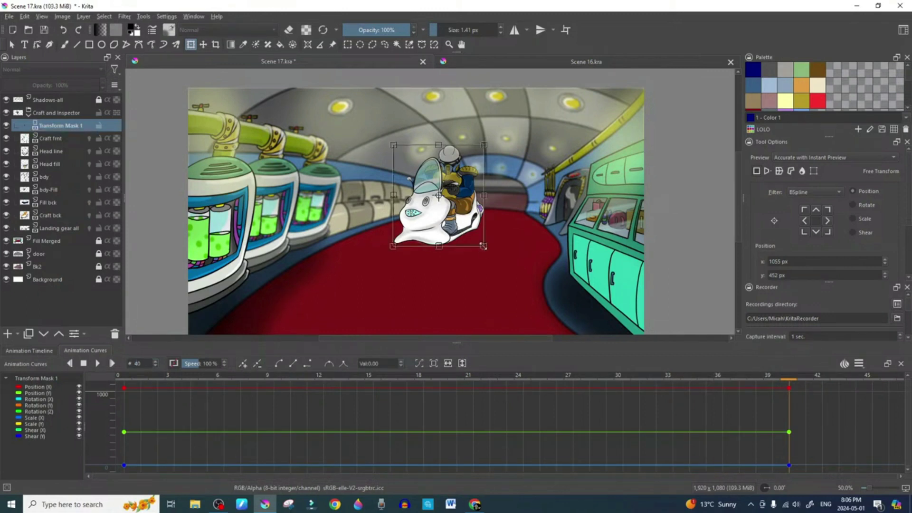
drag(483, 246, 524, 311)
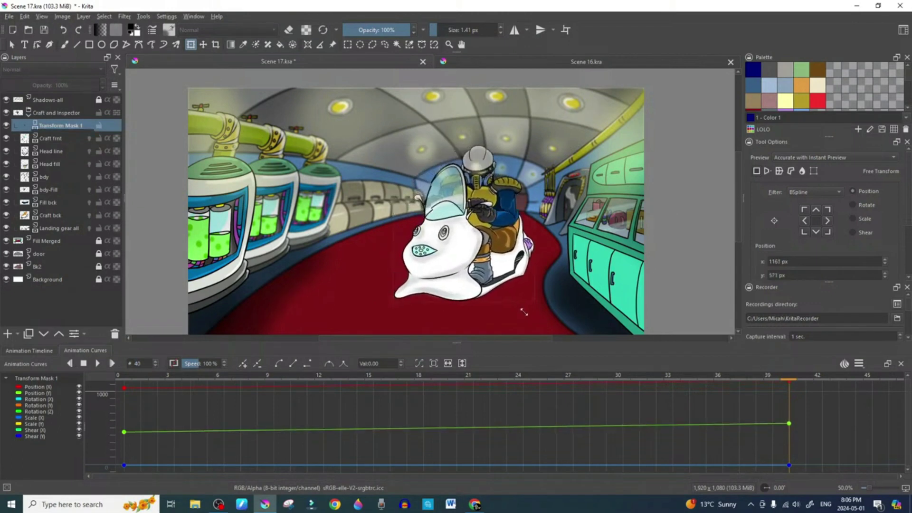
drag(470, 261, 381, 228)
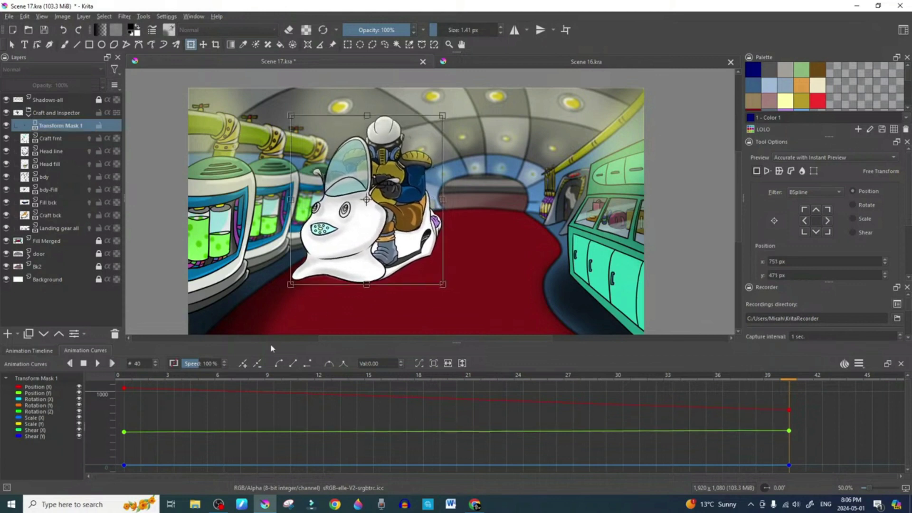
Play the animation from frame 0 to check the craft's approach, and stop it back at the start
click(84, 363)
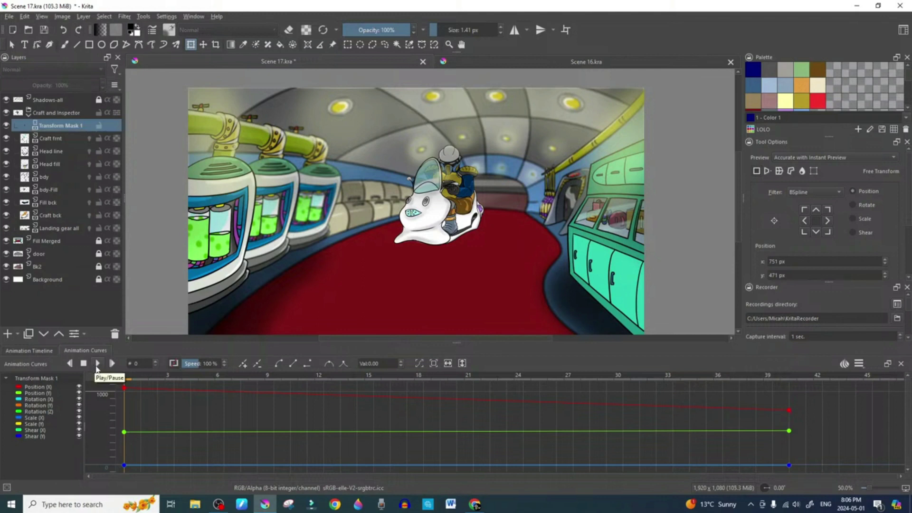
click(97, 366)
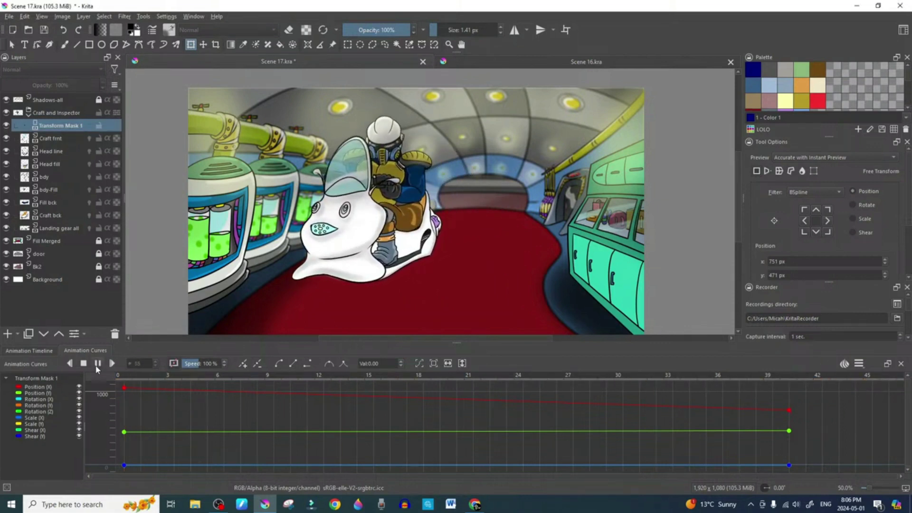
click(84, 364)
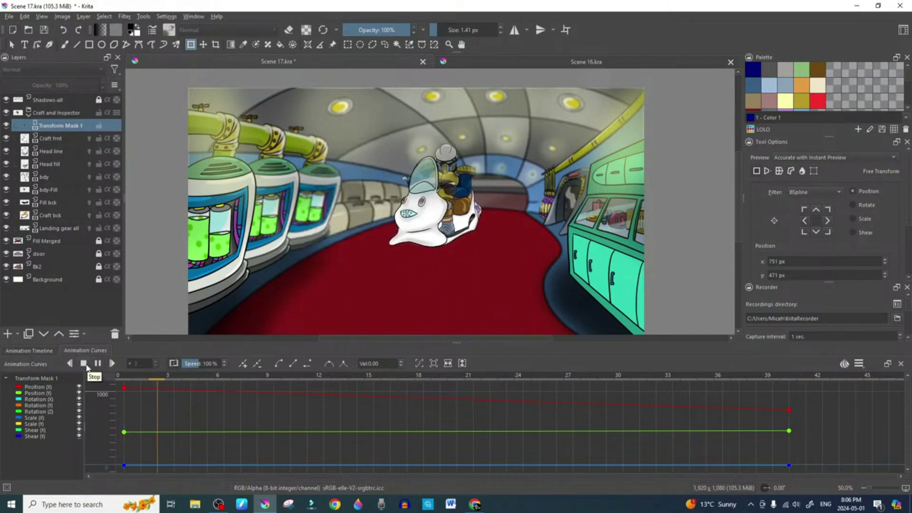
click(97, 364)
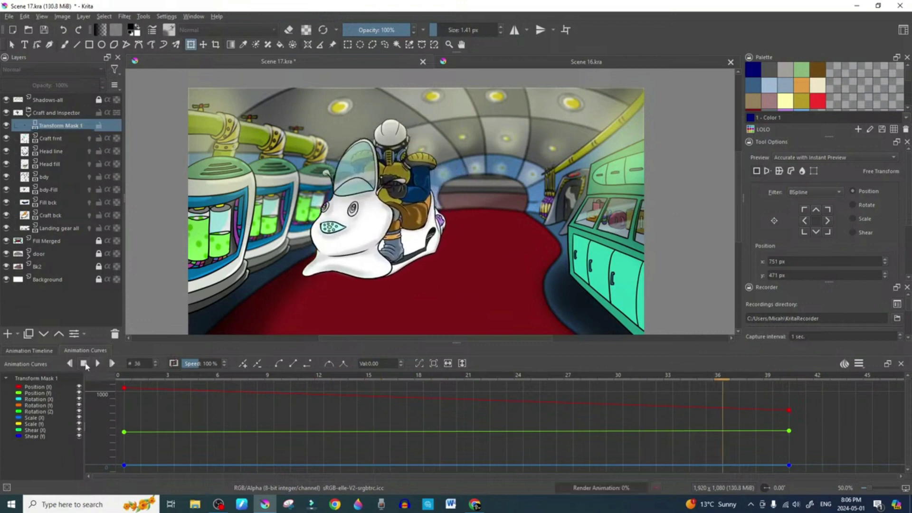
click(83, 363)
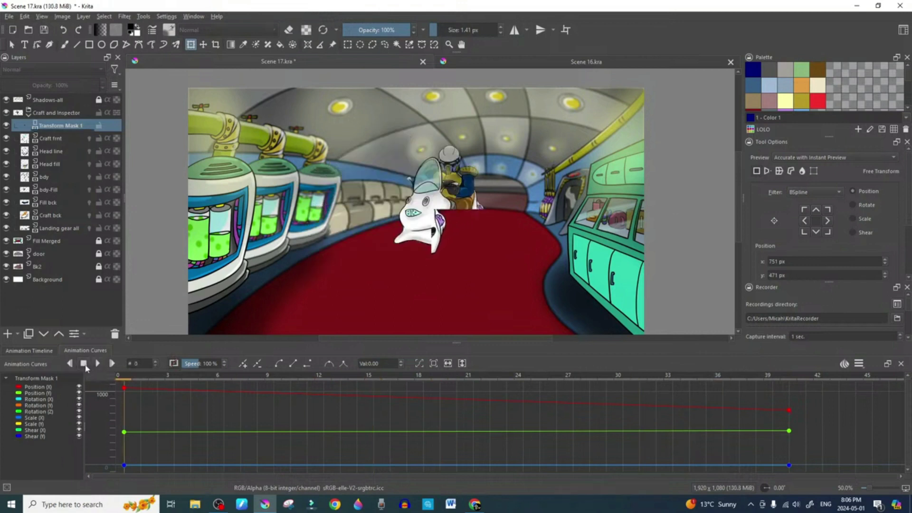
Add a mask keyframe at frame 50 that holds the craft in its frame 40 pose
click(788, 381)
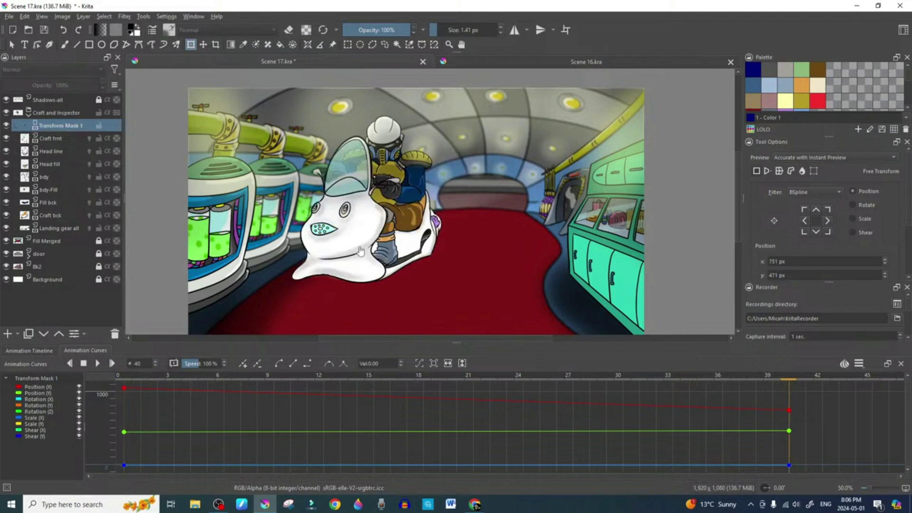
scroll(281, 481, right, 5)
scroll(515, 422, left, 1)
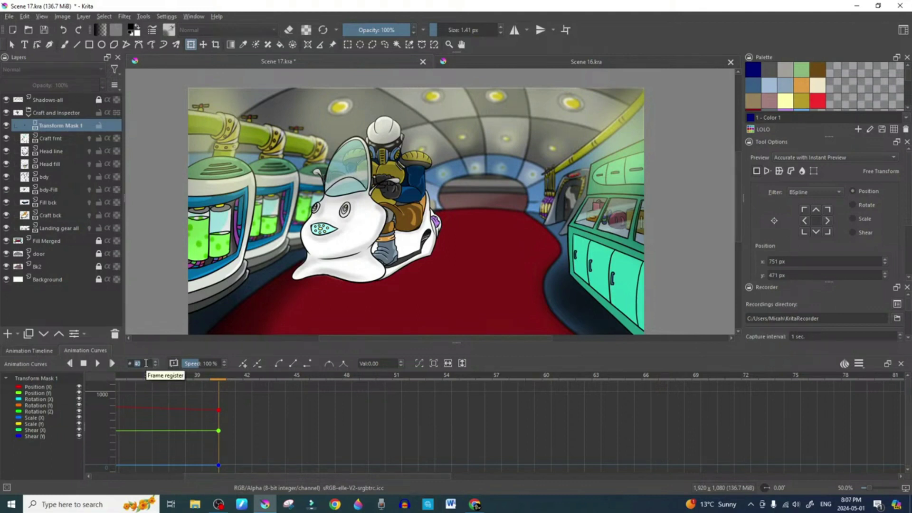
scroll(145, 363, up, 10)
click(243, 364)
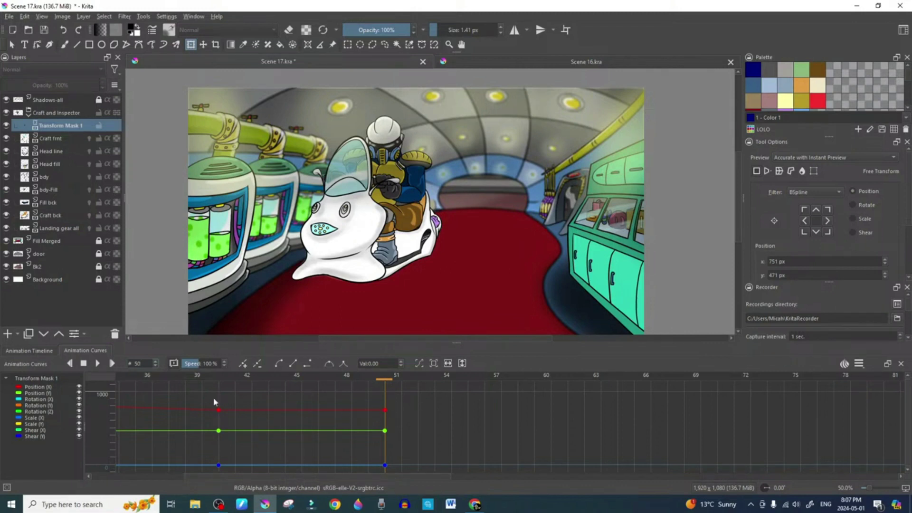
Add a mask keyframe at frame 100 with the craft lowered straight down to about x 751 px, y 639 px
click(40, 350)
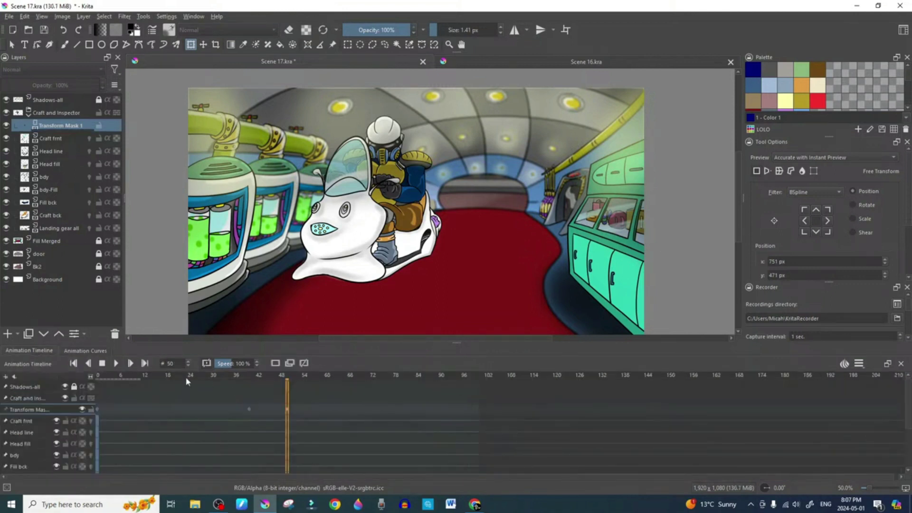
click(86, 351)
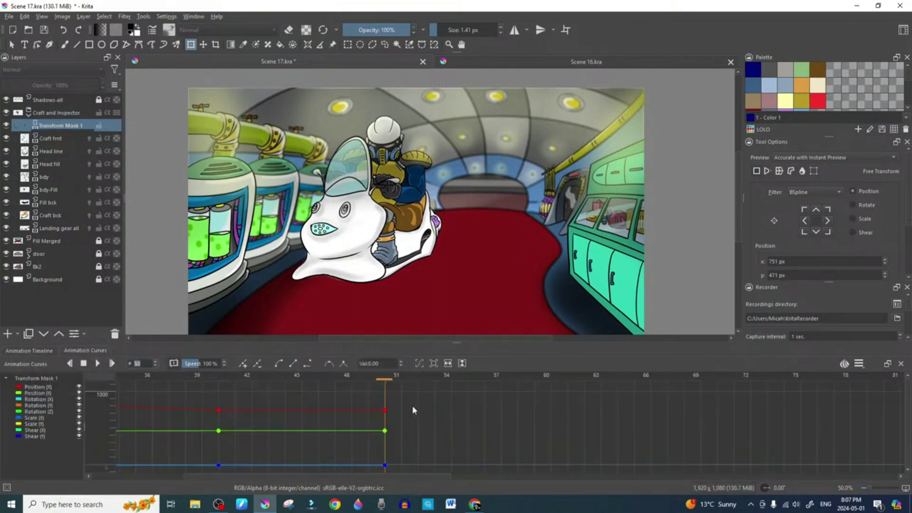
click(148, 365)
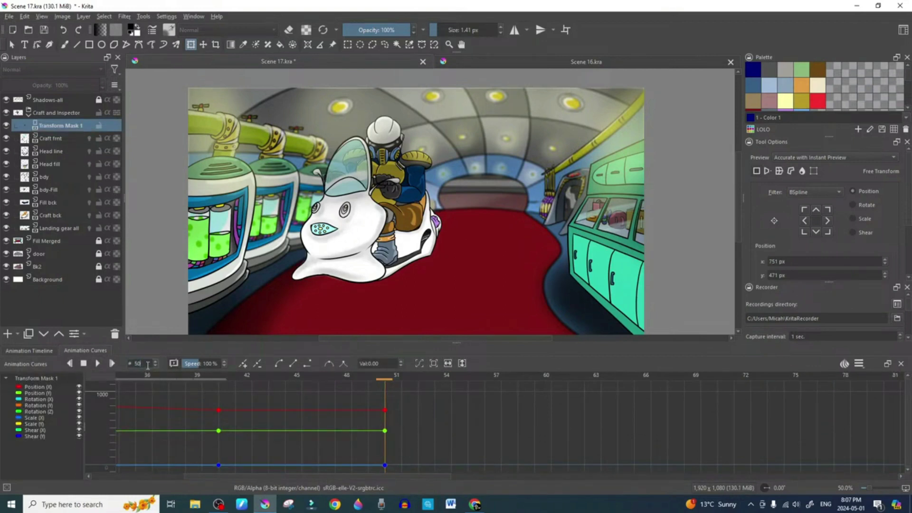
key(BackSpace)
key(BackSpace)
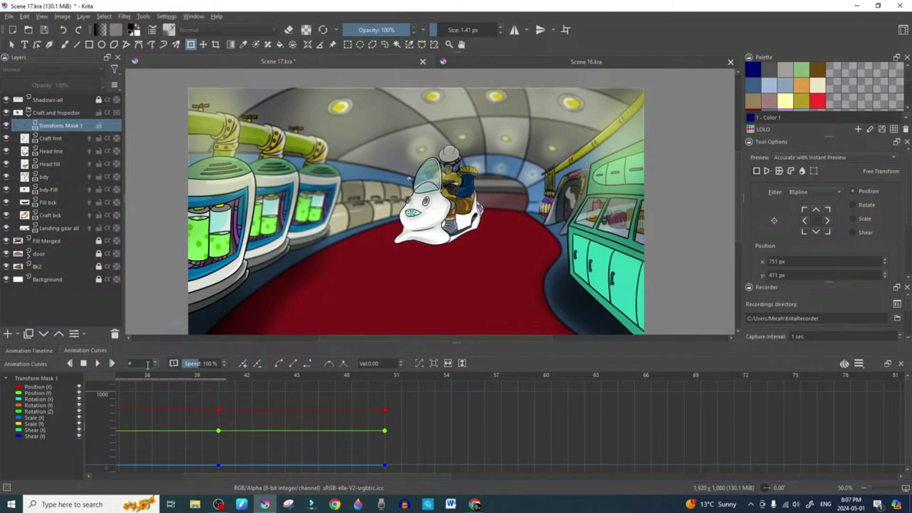
text(100)
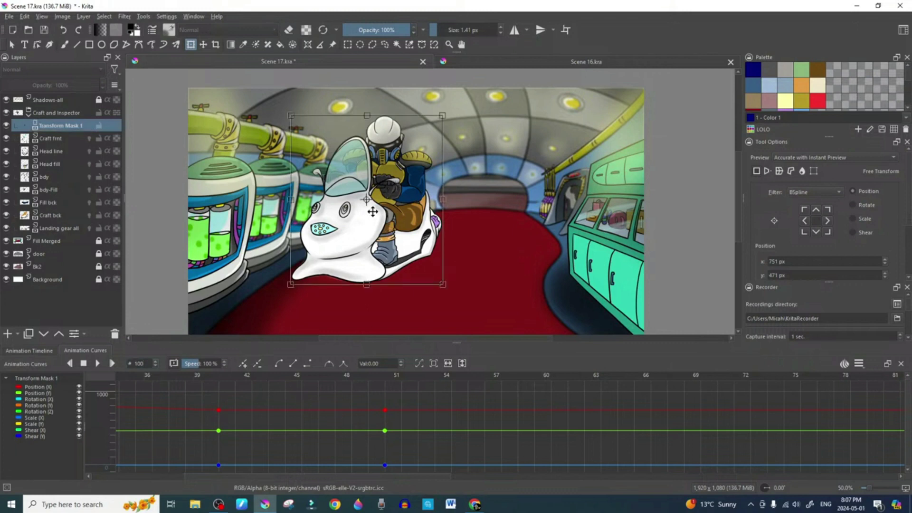
drag(372, 212, 372, 256)
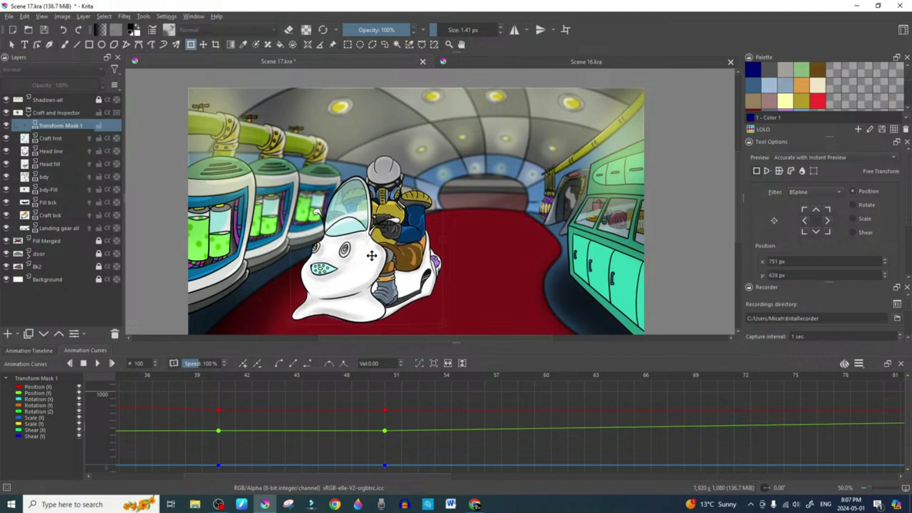
Play the animation from the first frame to review the approach, pause and descent of the craft
drag(349, 477, 257, 477)
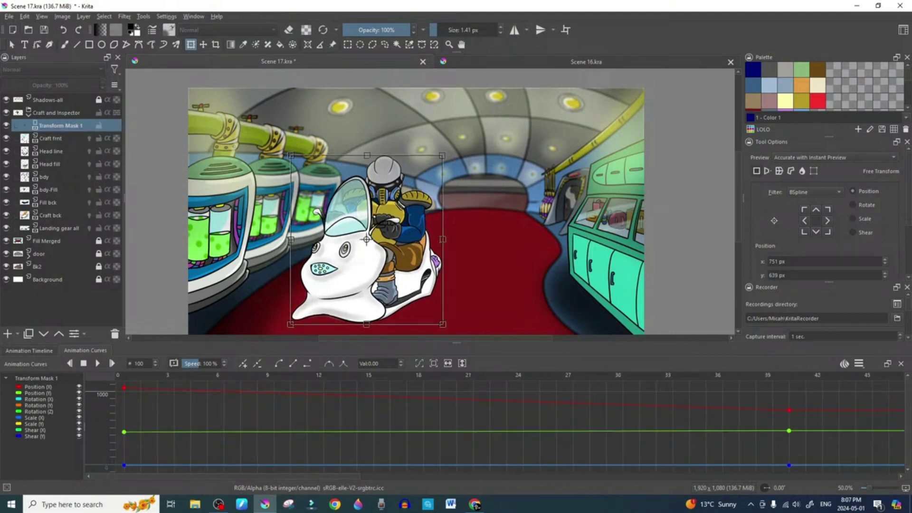
click(70, 363)
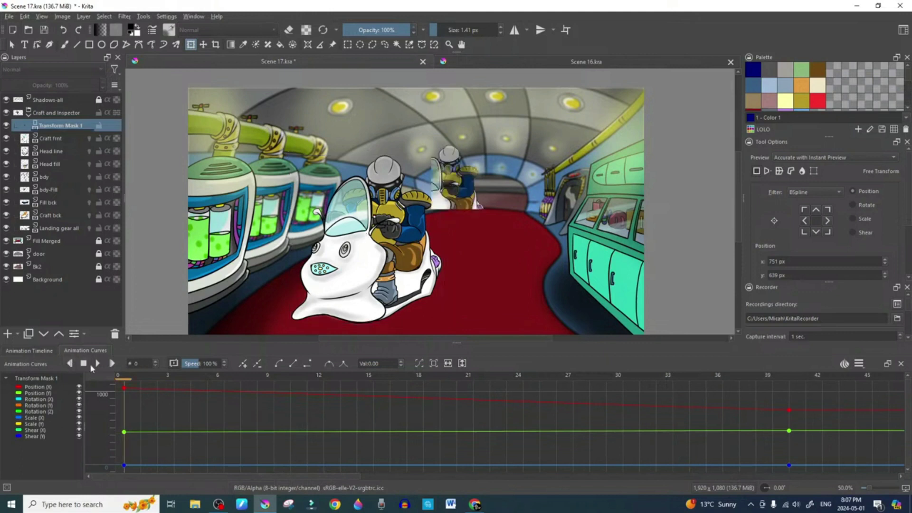
click(98, 364)
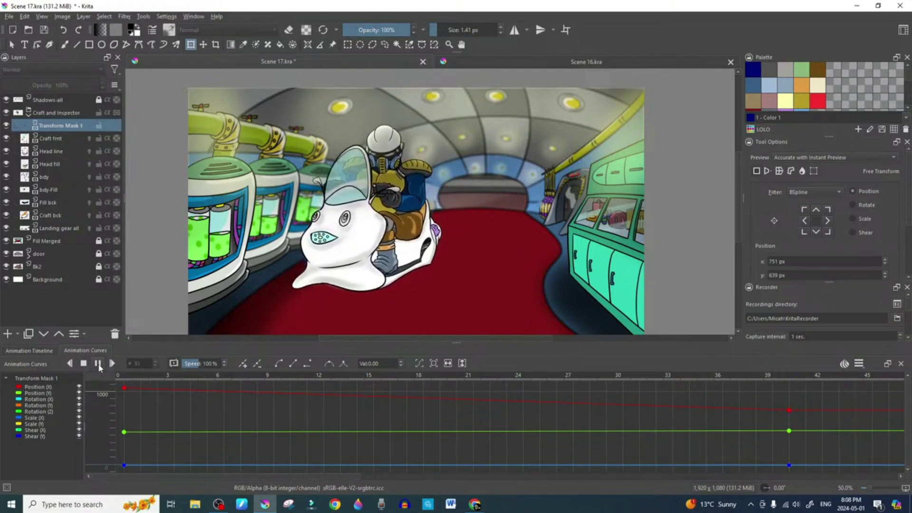
click(97, 363)
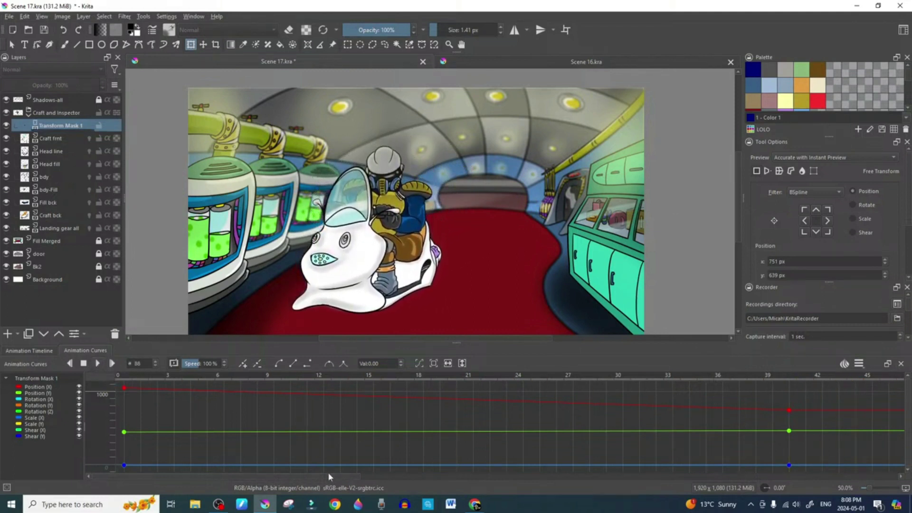
Show the transform mask's keyframes on the animation timeline
drag(360, 476, 484, 476)
click(31, 351)
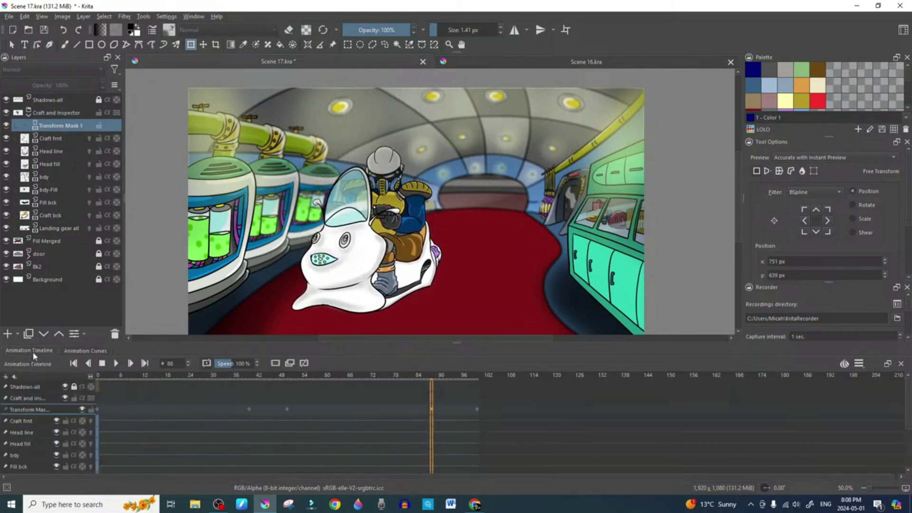
Move the craft mask's final landing keyframe earlier on the timeline to frame 72
click(477, 410)
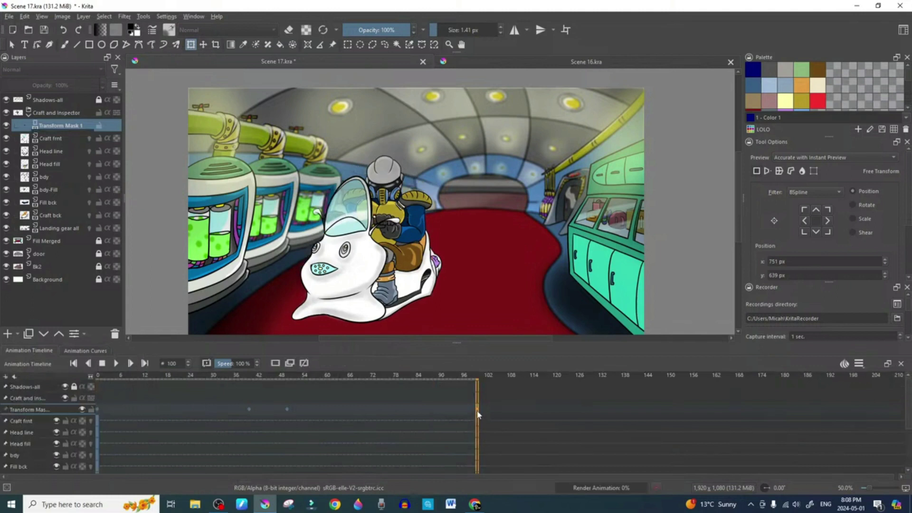
click(458, 409)
click(476, 410)
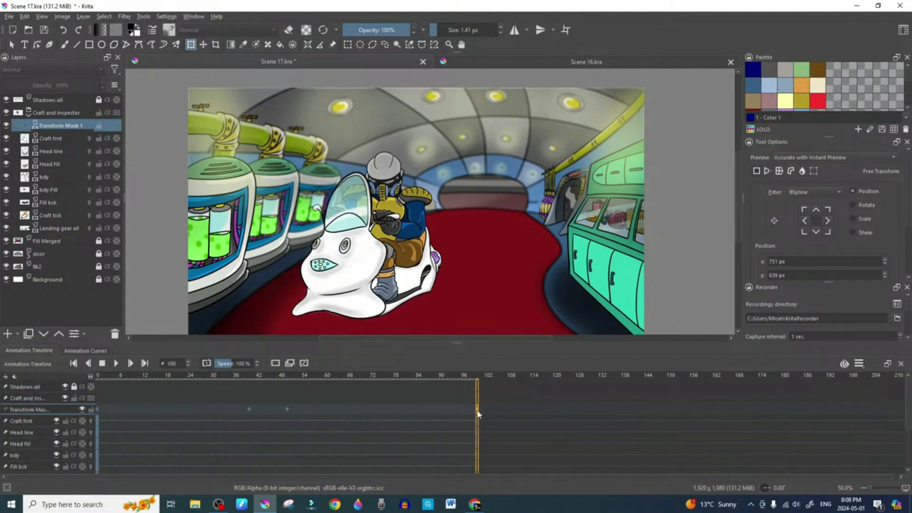
drag(446, 411, 370, 412)
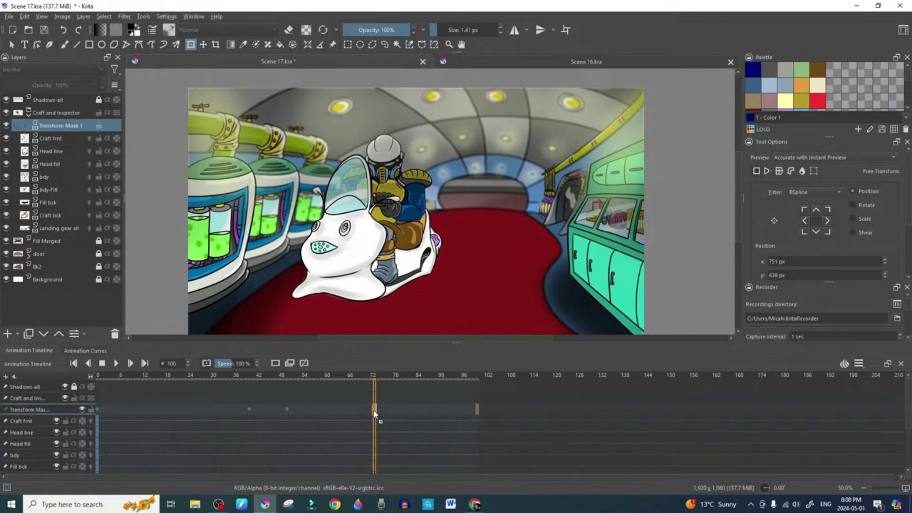
Play the animation from frame 0 to review the craft's shortened descent
key(period)
click(120, 366)
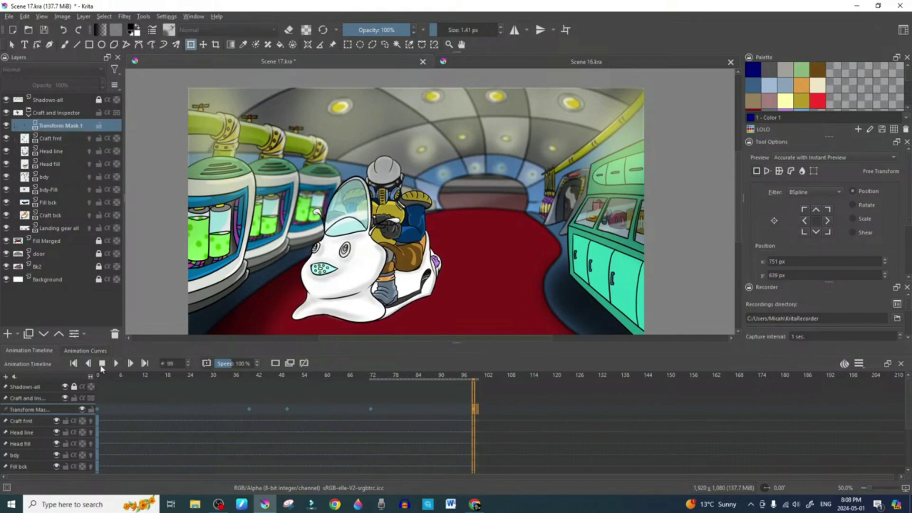
click(116, 364)
click(102, 363)
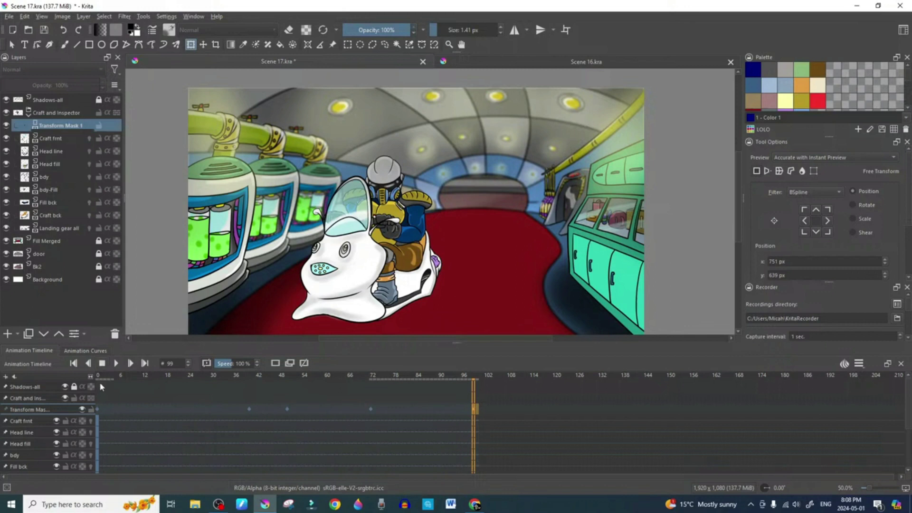
click(98, 376)
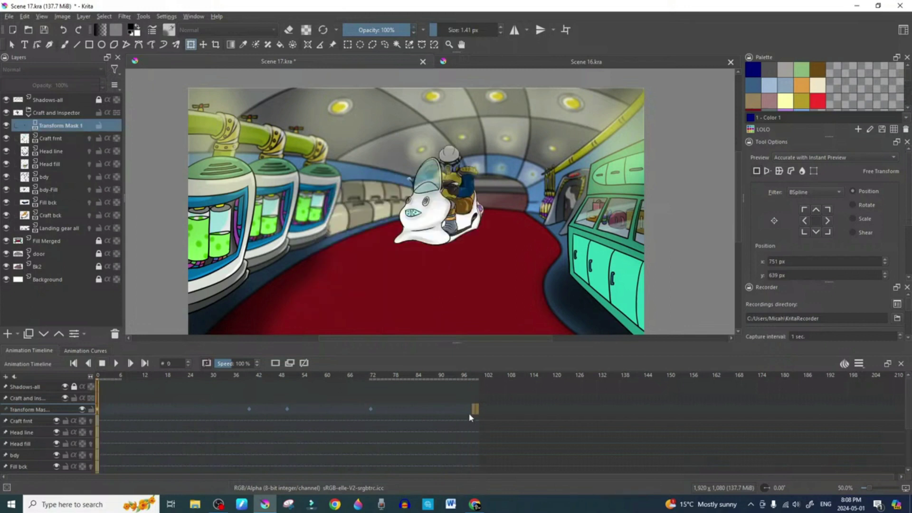
click(471, 419)
click(102, 412)
click(115, 364)
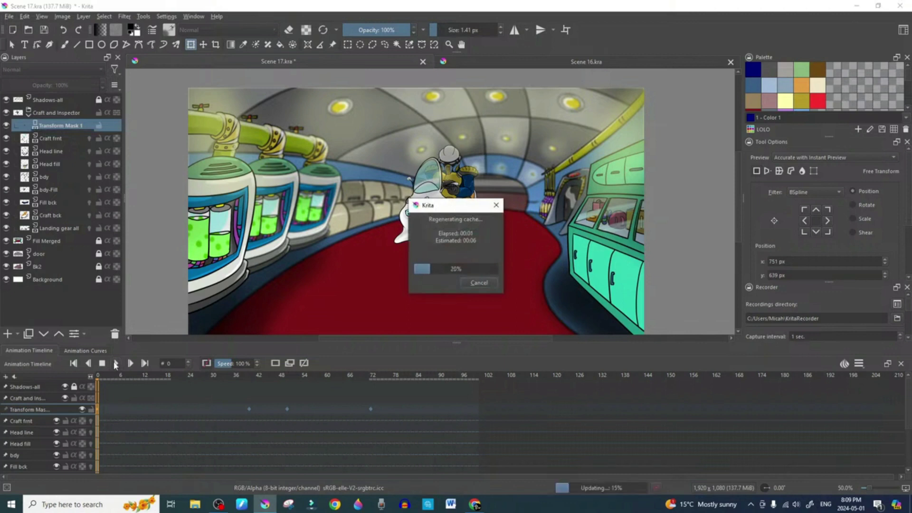
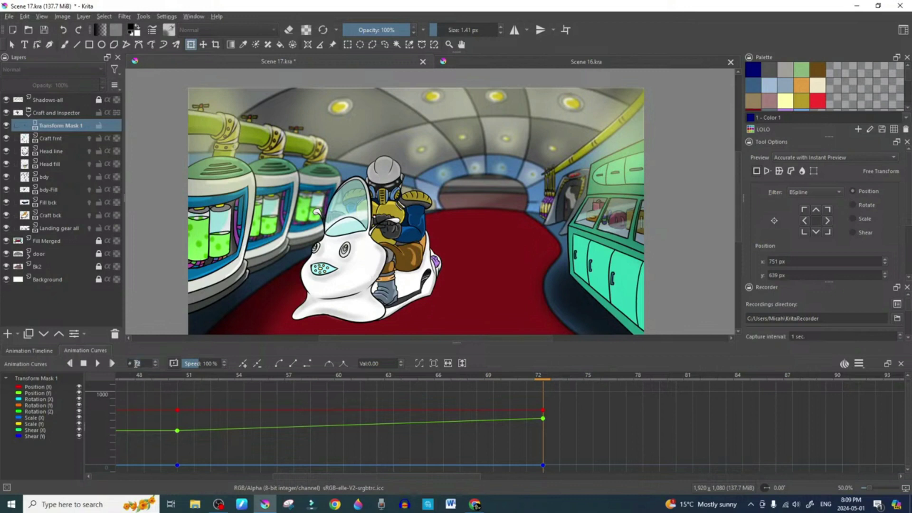
Add a mask keyframe at frame 75 with the craft raised slightly to about y 627 px
scroll(137, 364, up, 3)
click(403, 283)
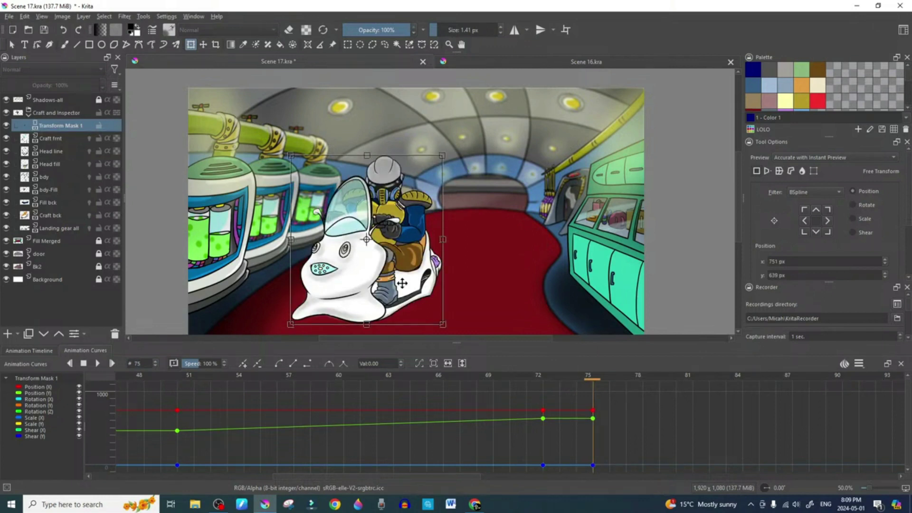
drag(381, 275, 380, 273)
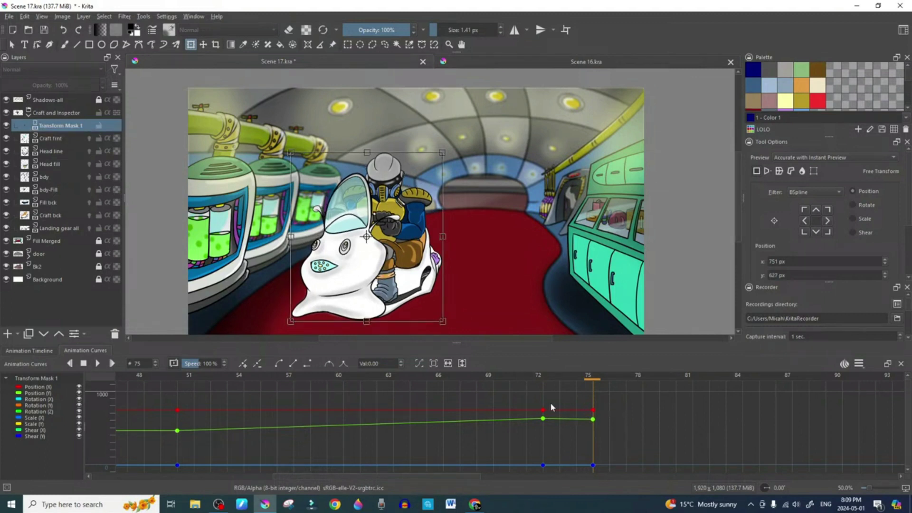
Add a mask keyframe at frame 80 with the craft lowered to about y 647 px
drag(141, 362, 128, 362)
text(80)
click(242, 363)
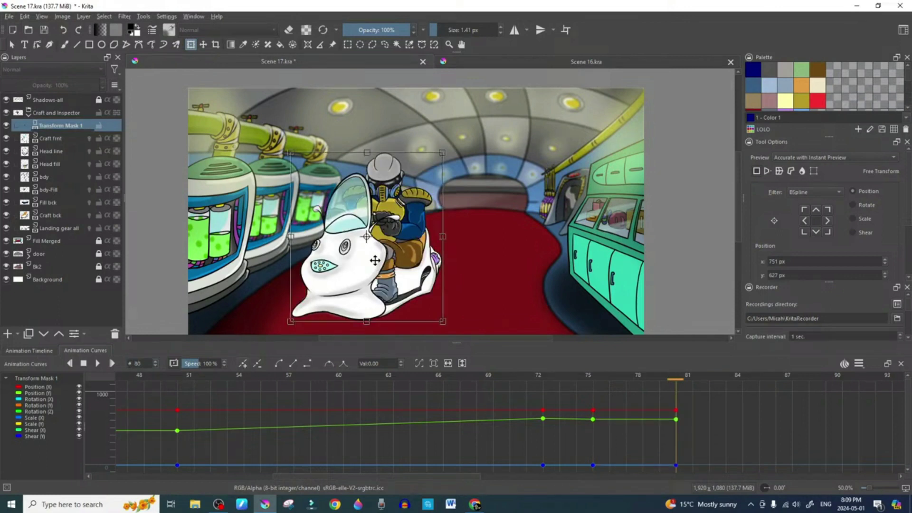
drag(375, 260, 375, 265)
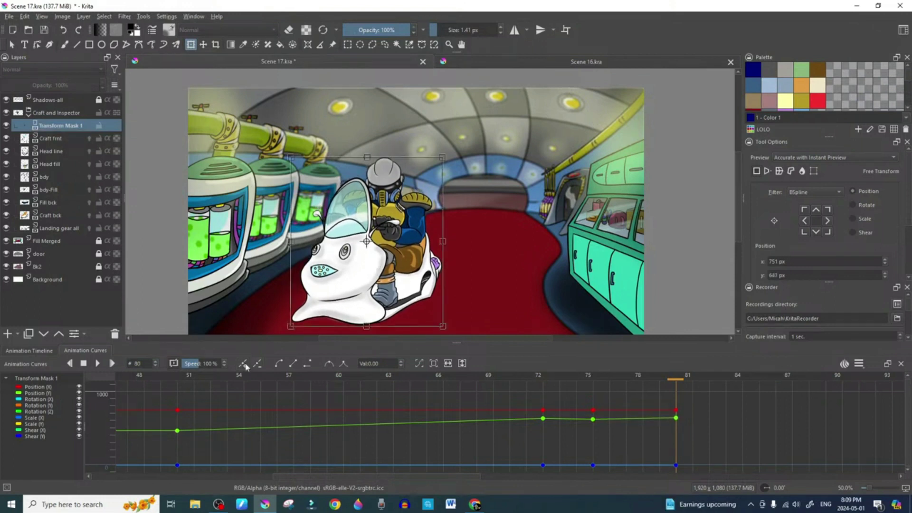
Add a mask keyframe at frame 85 with the craft raised to about y 641 px
click(98, 363)
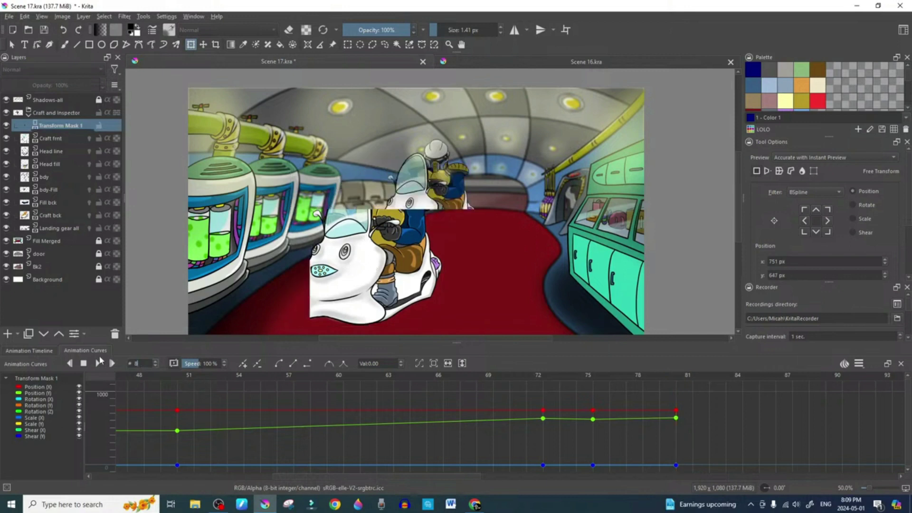
click(242, 364)
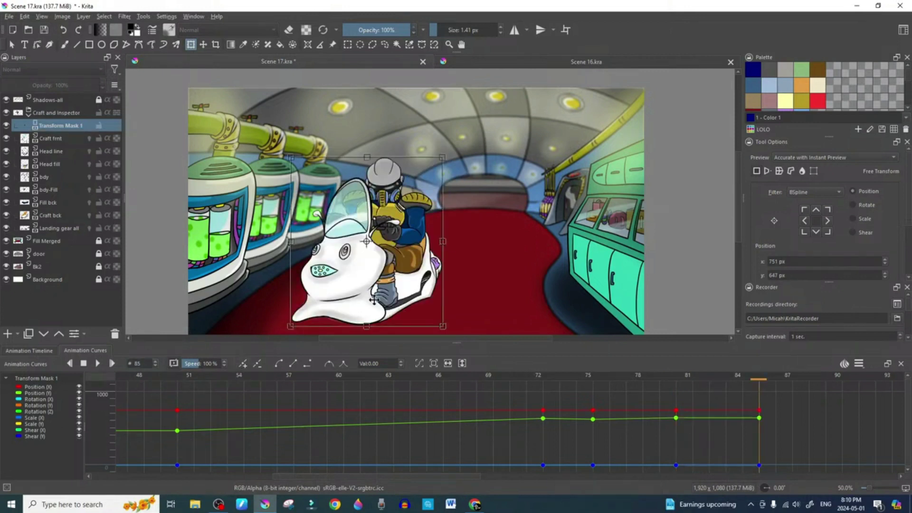
drag(374, 300, 374, 298)
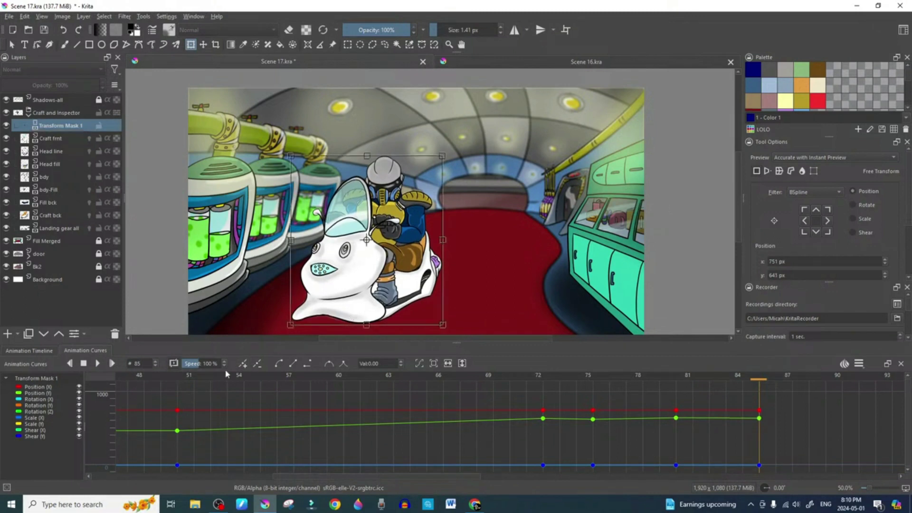
key(Return)
Add a mask keyframe at frame 90 with the craft lowered to about y 647 px
click(112, 363)
click(113, 363)
click(112, 363)
click(113, 362)
click(113, 363)
click(242, 364)
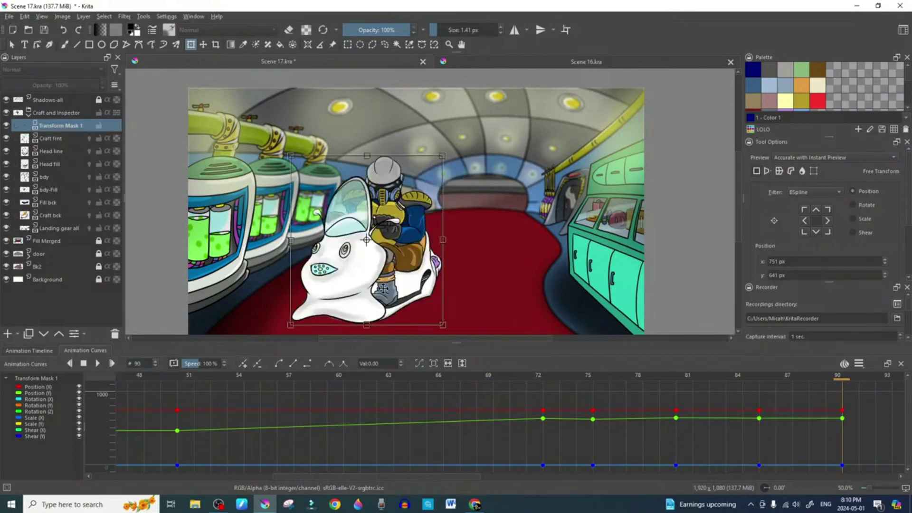
drag(384, 288, 383, 289)
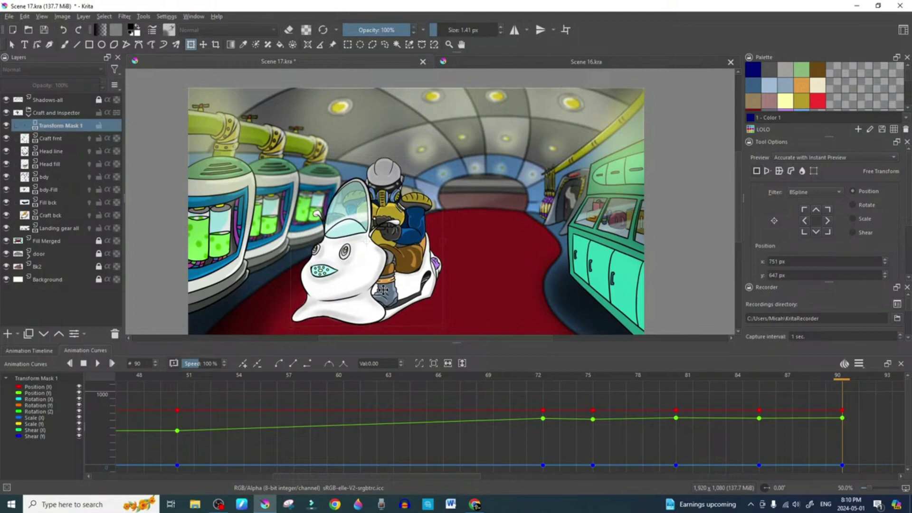
Play the animation to review the craft's bouncing settle after the descent
scroll(383, 290, down, 2)
scroll(376, 281, up, 2)
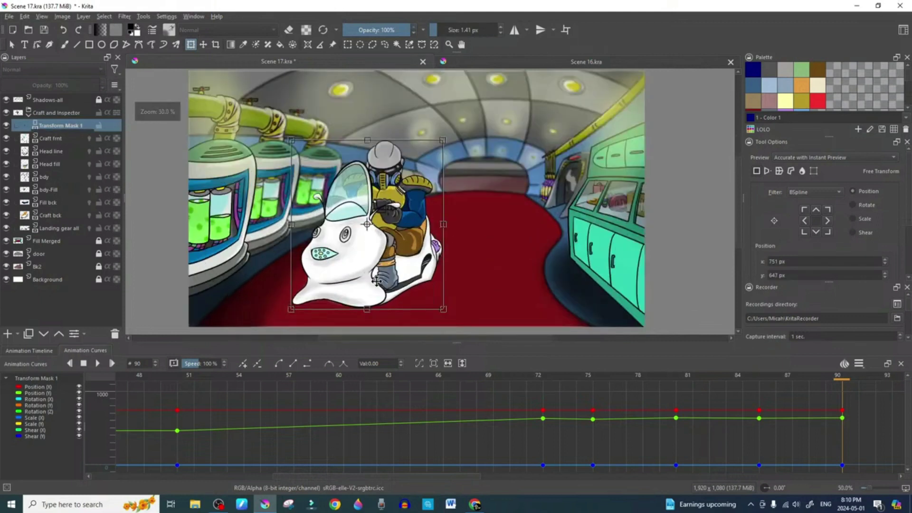
click(97, 364)
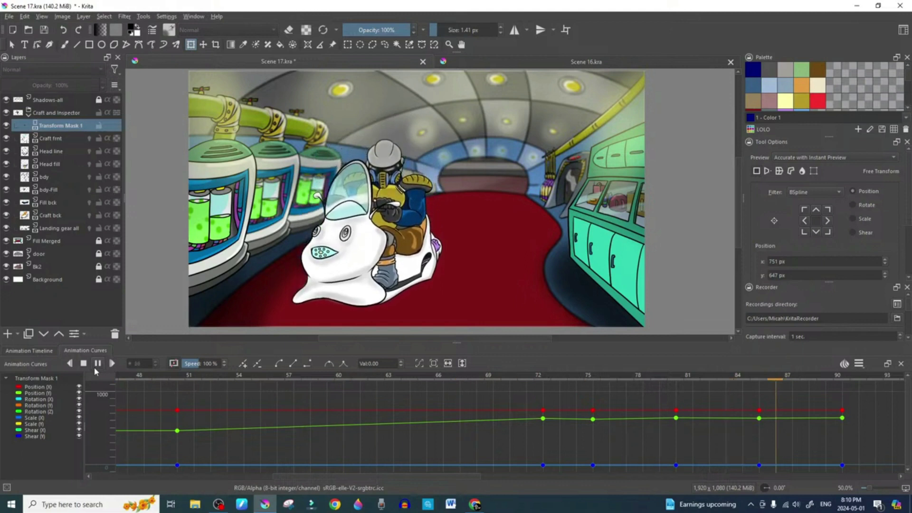
click(83, 364)
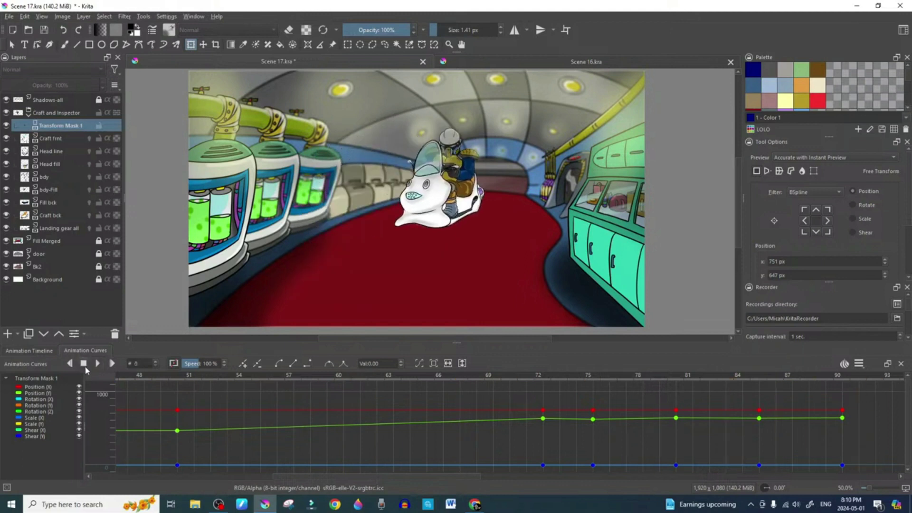
Inspect the craft's pose at the frame 40 and frame 50 keyframes on the animation curves
drag(384, 476, 263, 476)
scroll(510, 427, right, 3)
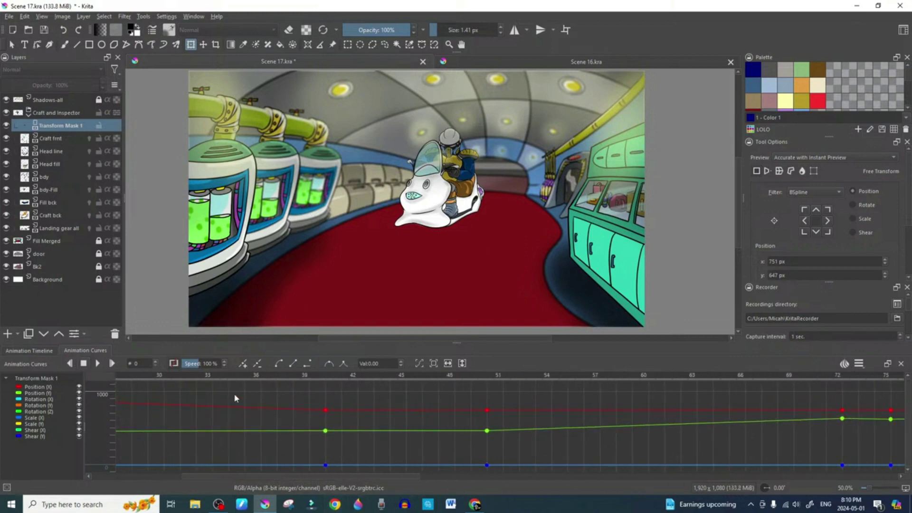
click(321, 380)
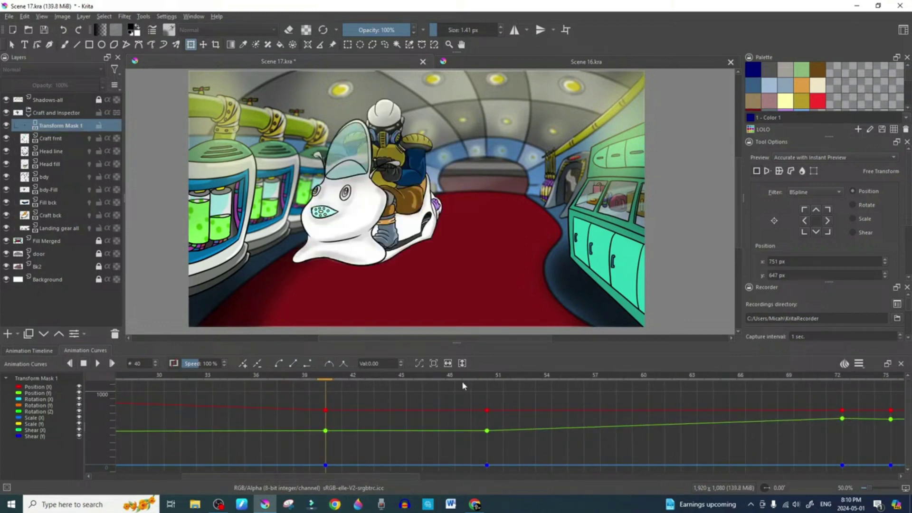
click(487, 379)
At frame 40, add a transform mask to the Landing gear all layer and give that mask a keyframe
click(41, 352)
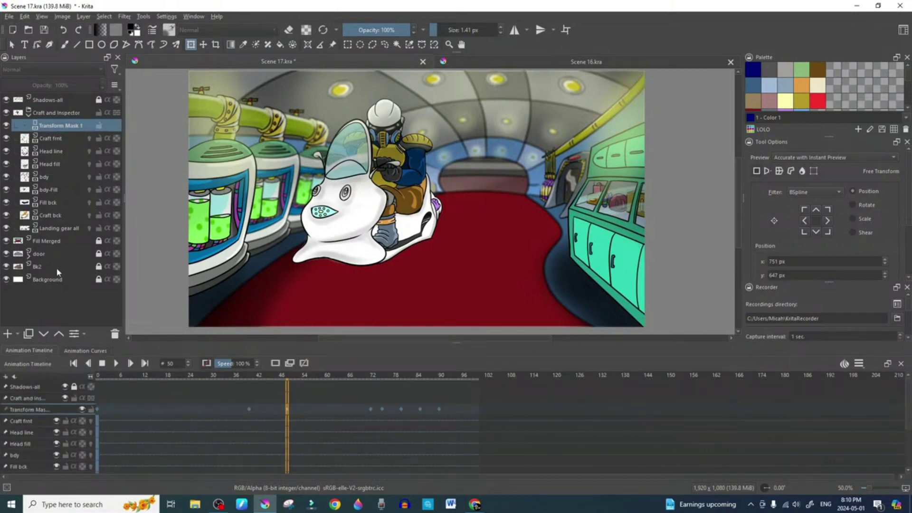
click(64, 228)
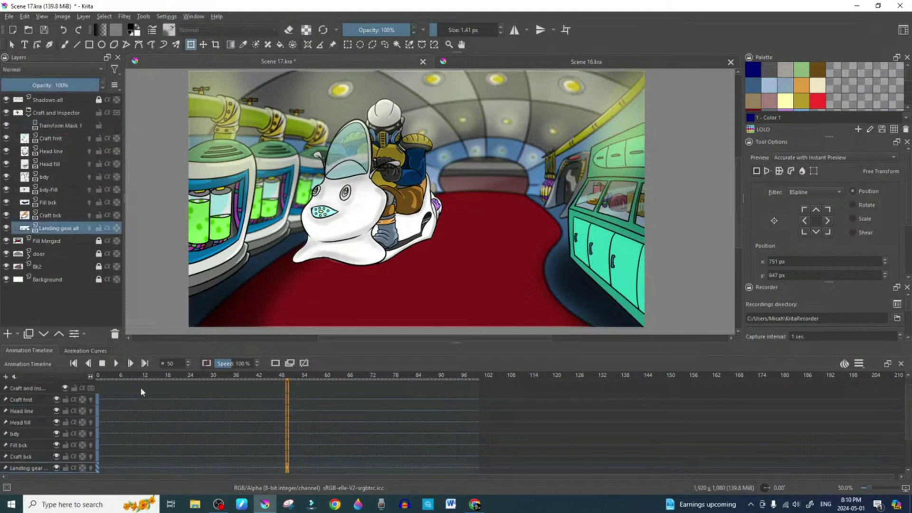
double_click(176, 363)
text(40)
key(Return)
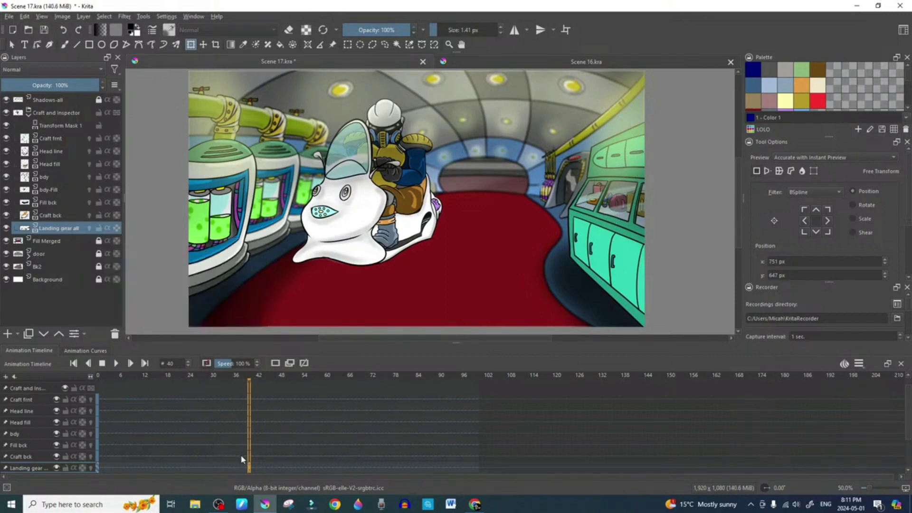
right_click(69, 231)
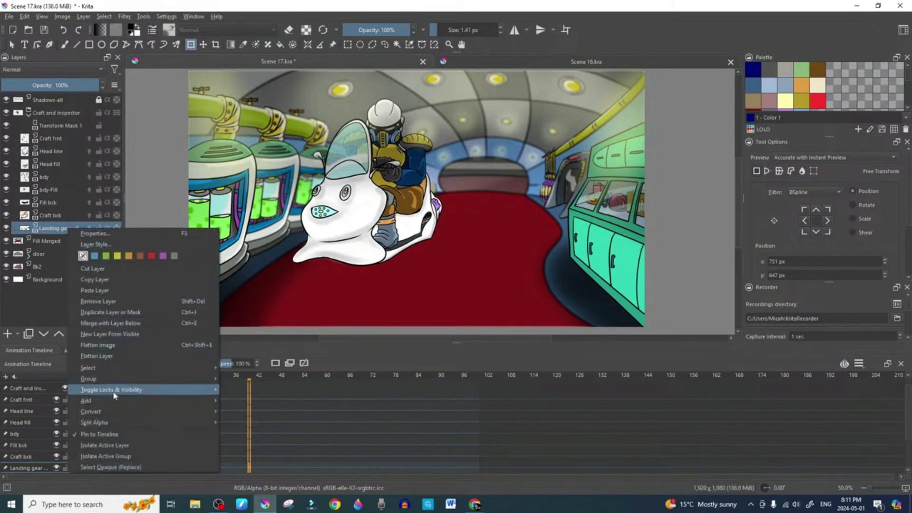
mouse_move(114, 401)
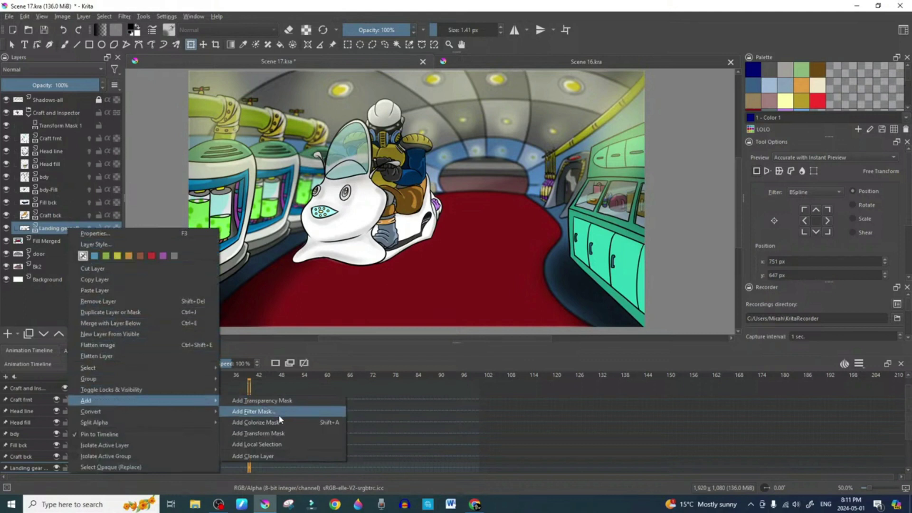
click(280, 433)
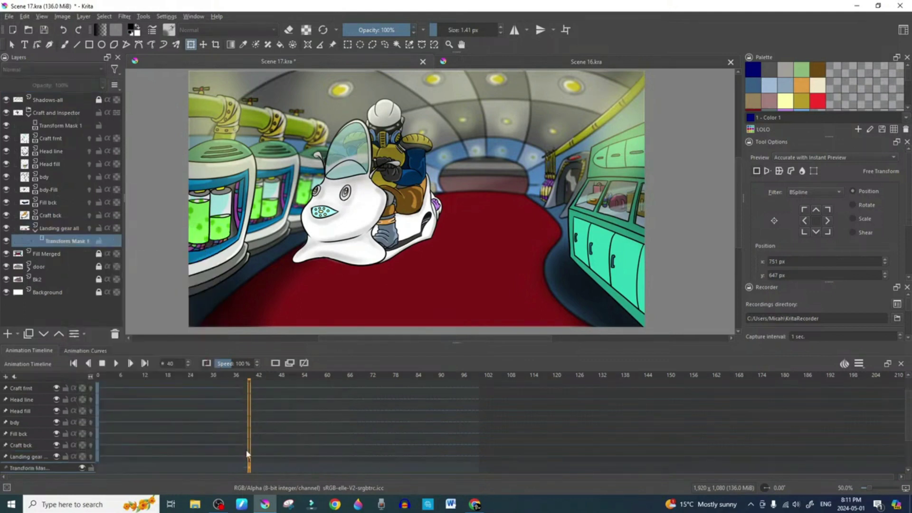
click(85, 351)
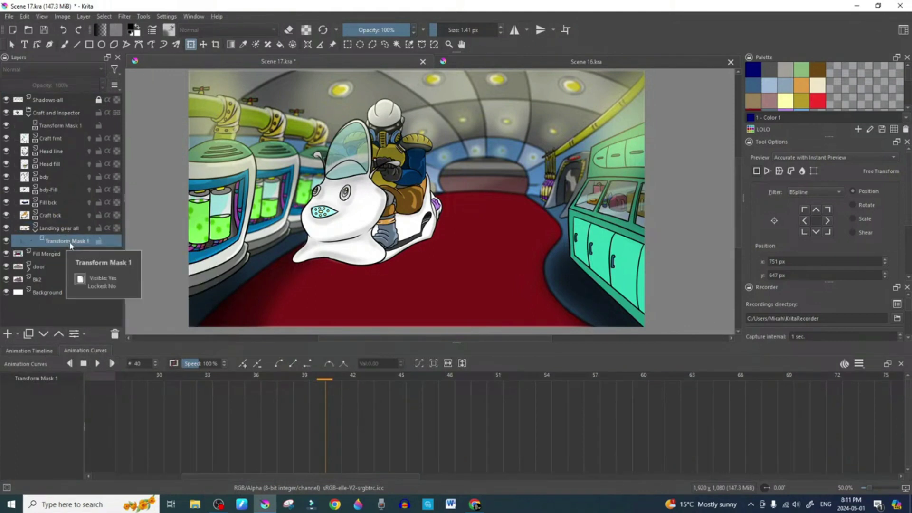
click(242, 364)
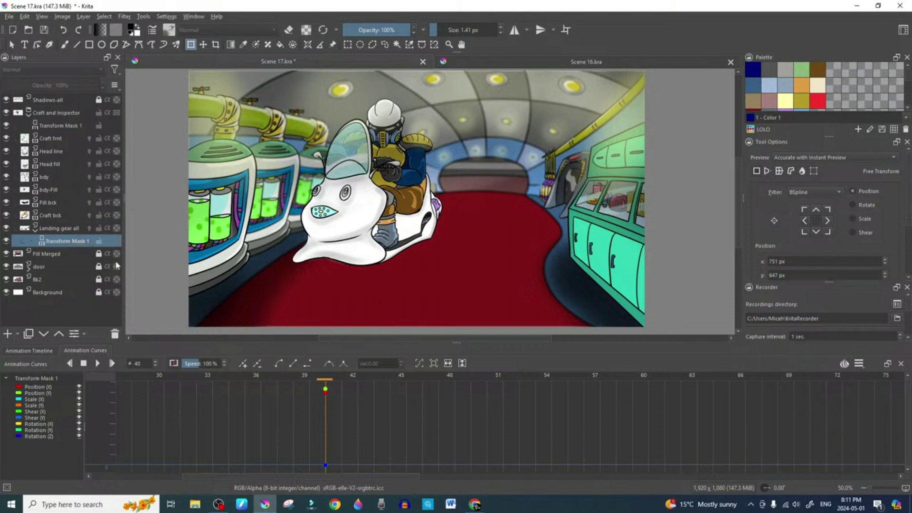
Add a landing gear mask keyframe at frame 50 with the gear lowered straight down to about x 696 px, y 812 px
drag(145, 366, 124, 364)
text(50)
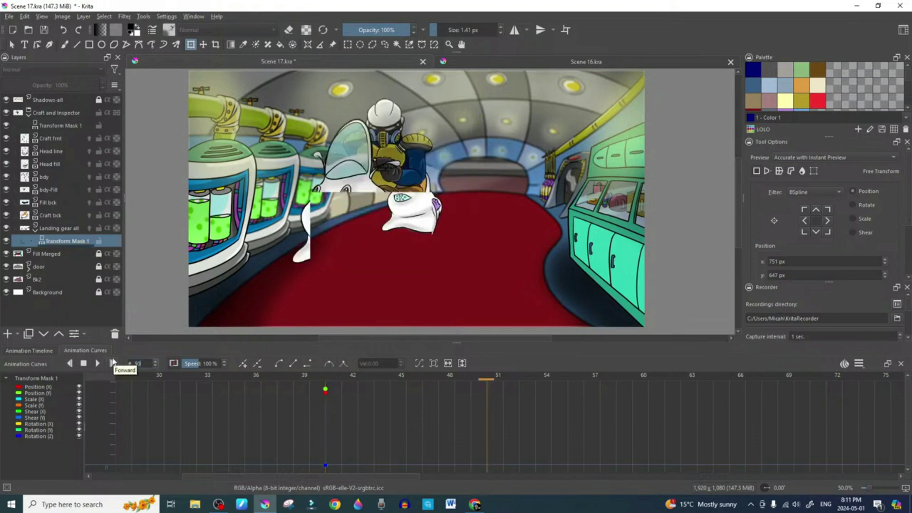
click(244, 366)
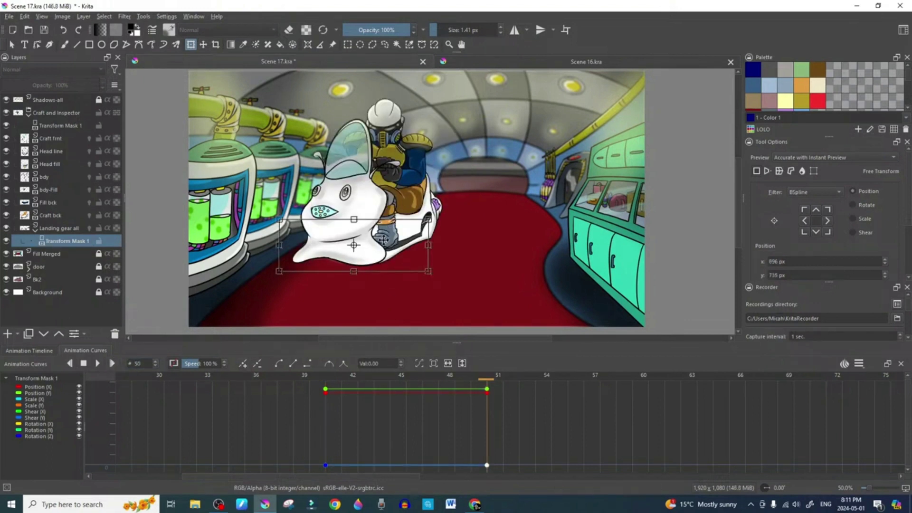
drag(384, 238, 384, 262)
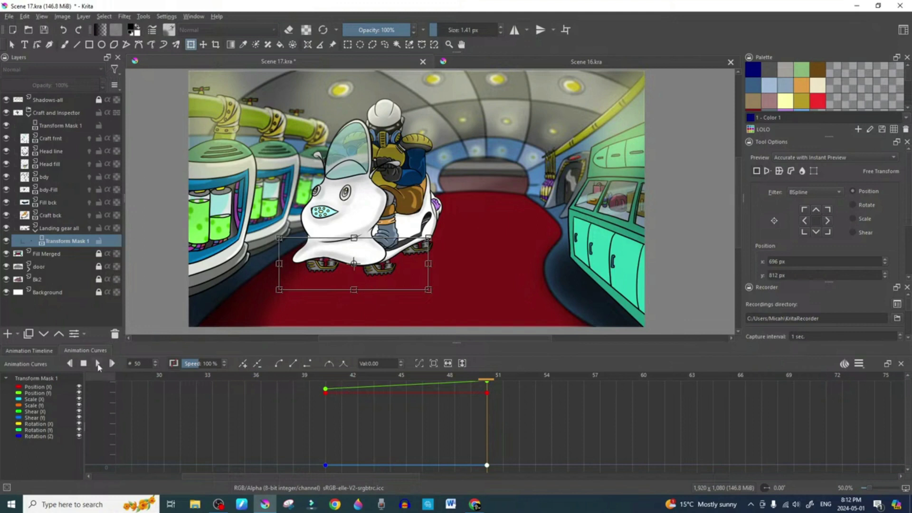
Play the animation to review the landing gear extending during the craft's pause
click(94, 364)
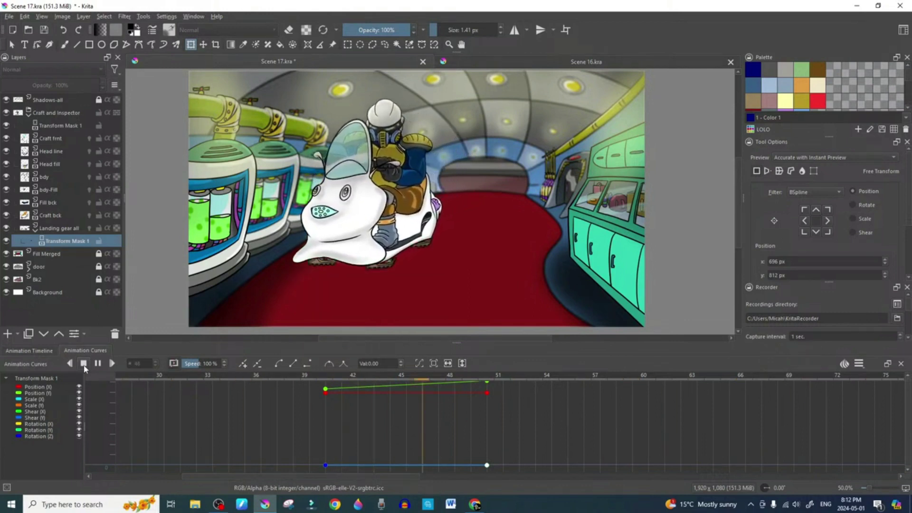
click(85, 367)
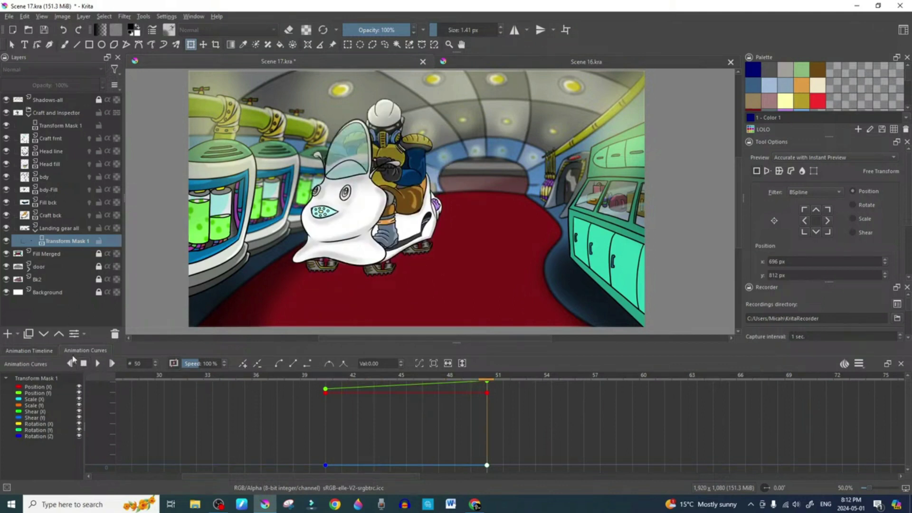
Play the animation from frame 50 to review the craft's pose after the landing gear extends
click(45, 352)
key(space)
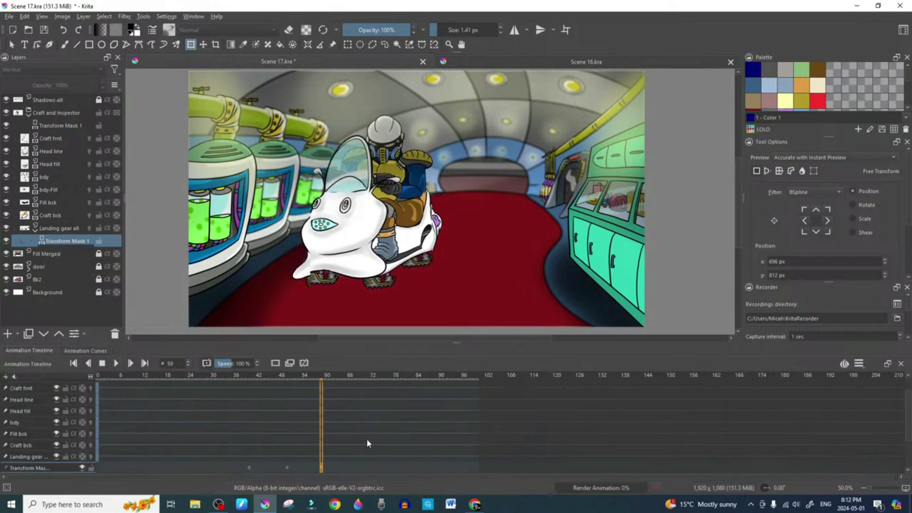
key(space)
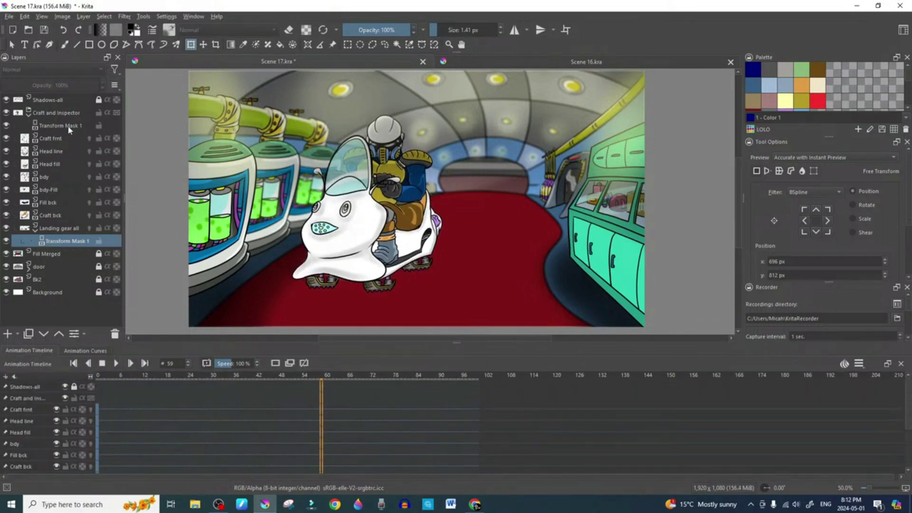
Inspect the landing and bounce poses on the Craft and Inspector mask's keyframes from frame 72 to frame 90
click(69, 126)
click(370, 401)
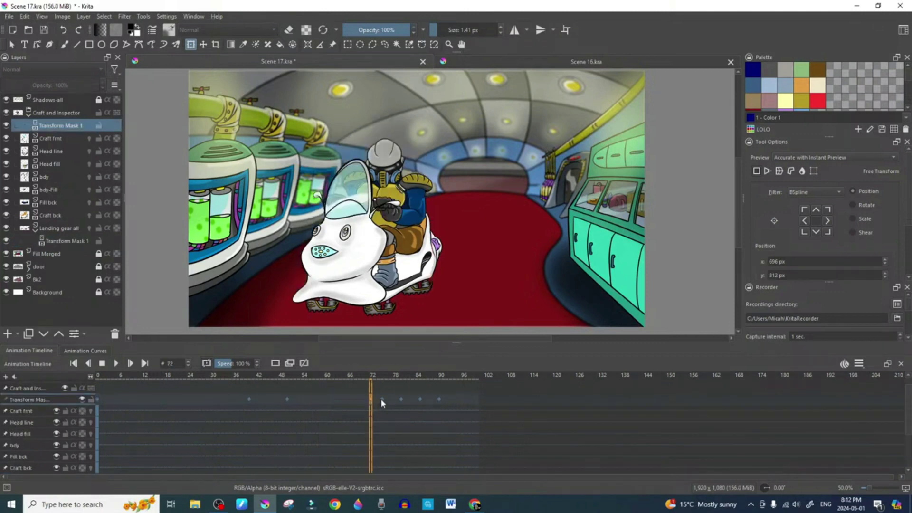
click(380, 398)
click(371, 401)
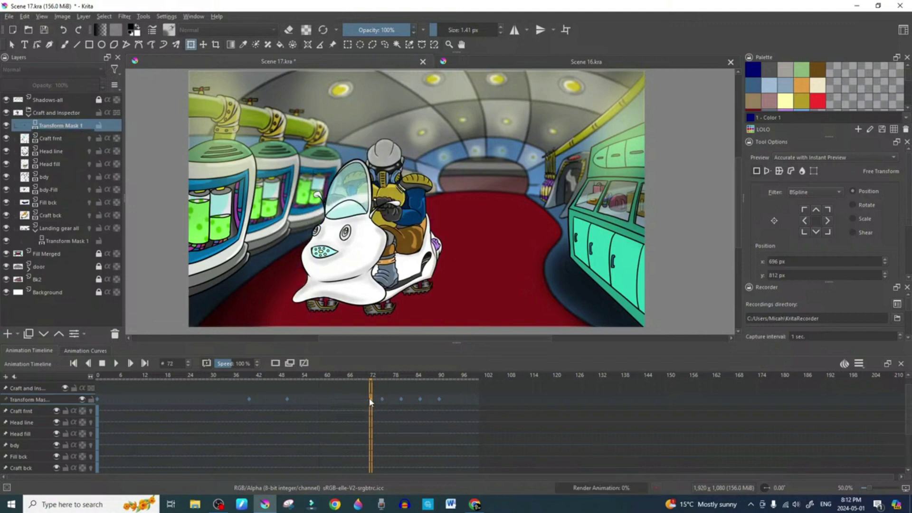
drag(382, 403, 427, 403)
click(441, 403)
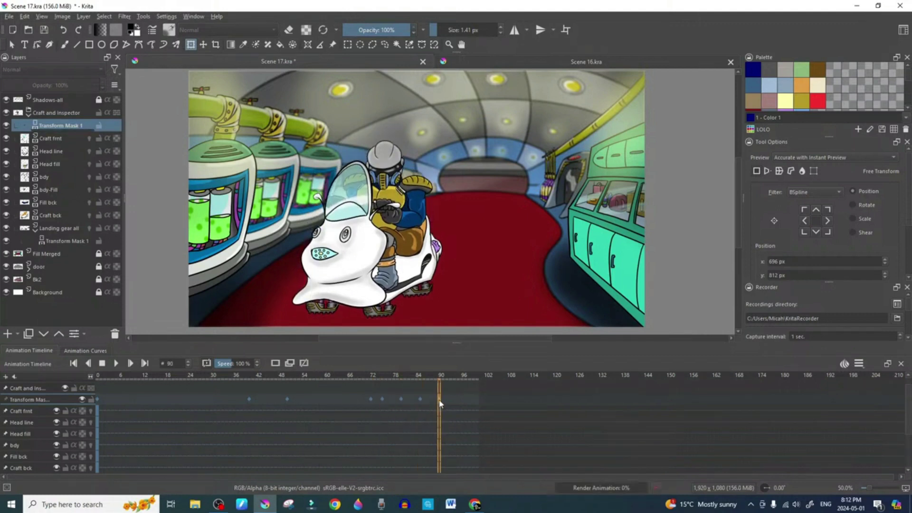
Play the whole animation from frame 0, then return to the first frame
click(103, 363)
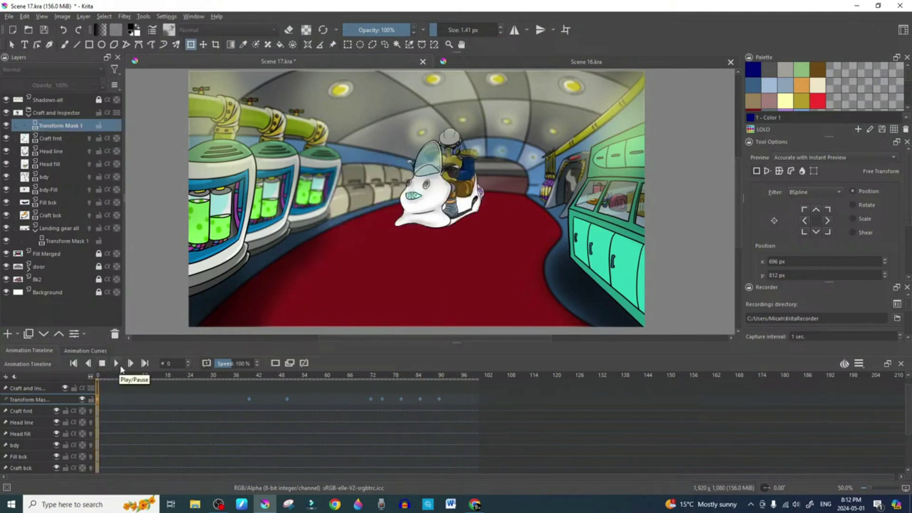
click(116, 363)
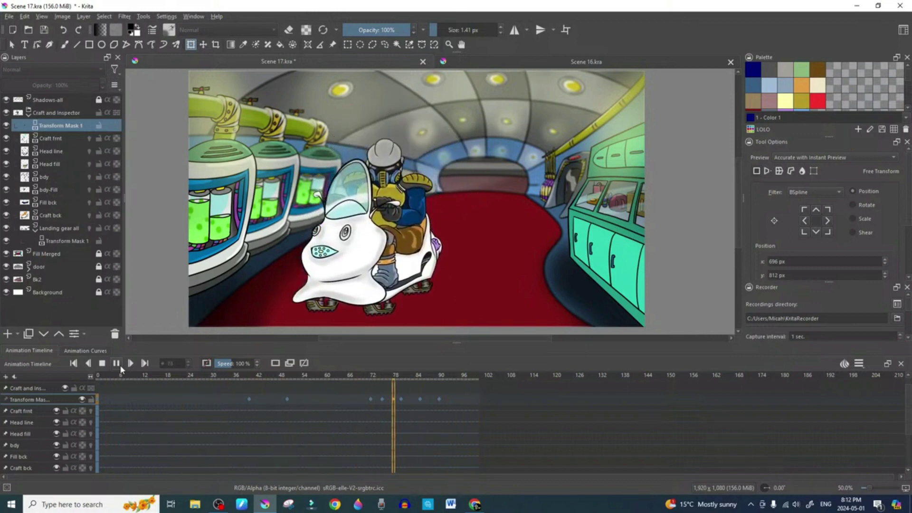
click(117, 364)
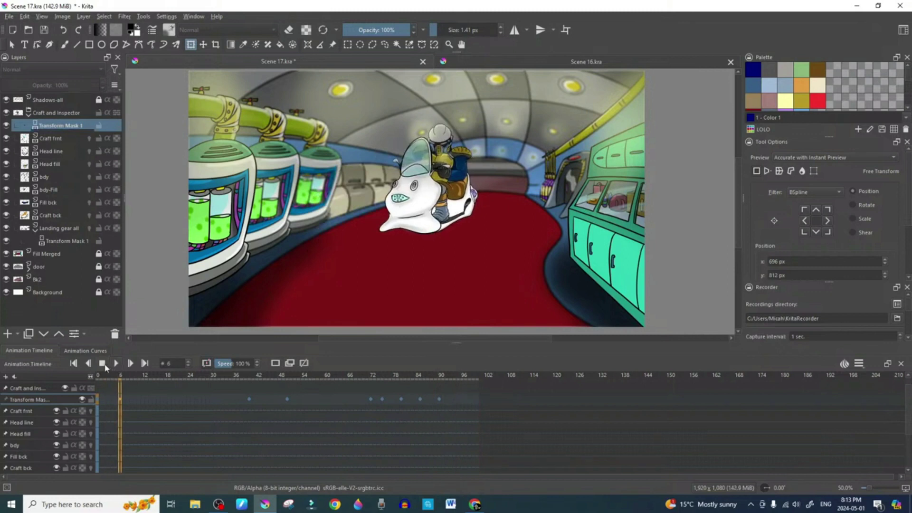
click(102, 363)
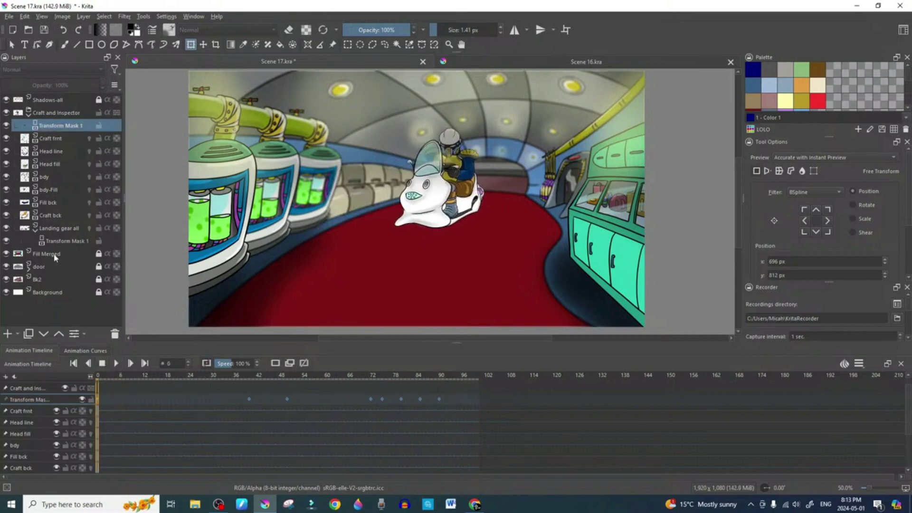
Add a new paint layer directly above Fill Merged and name it Shadow
click(63, 243)
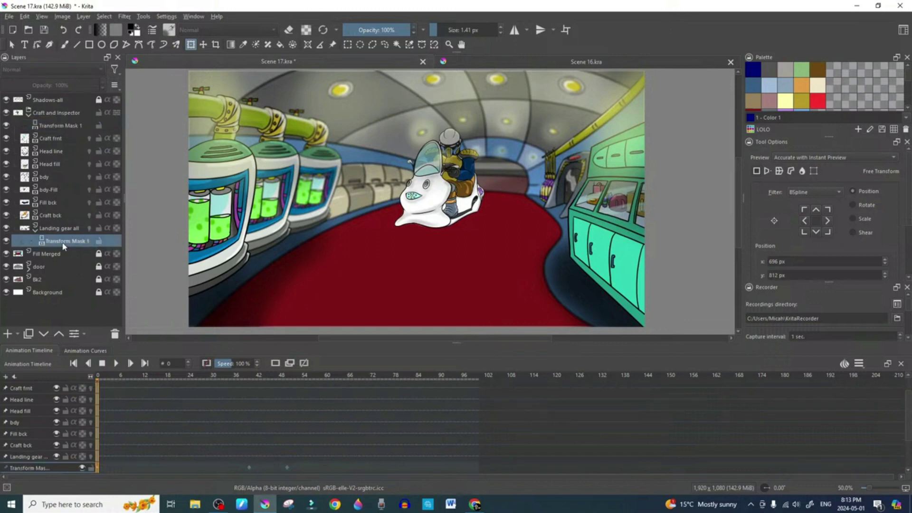
click(60, 257)
click(6, 334)
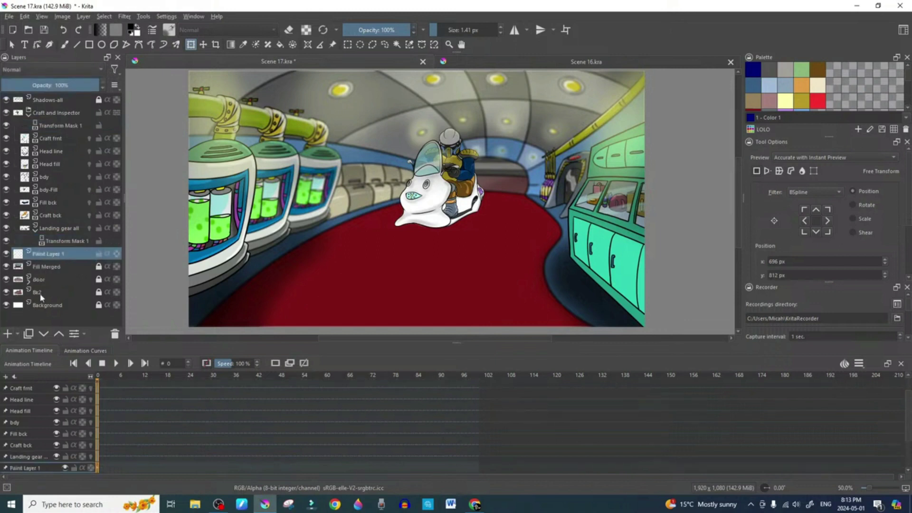
double_click(59, 254)
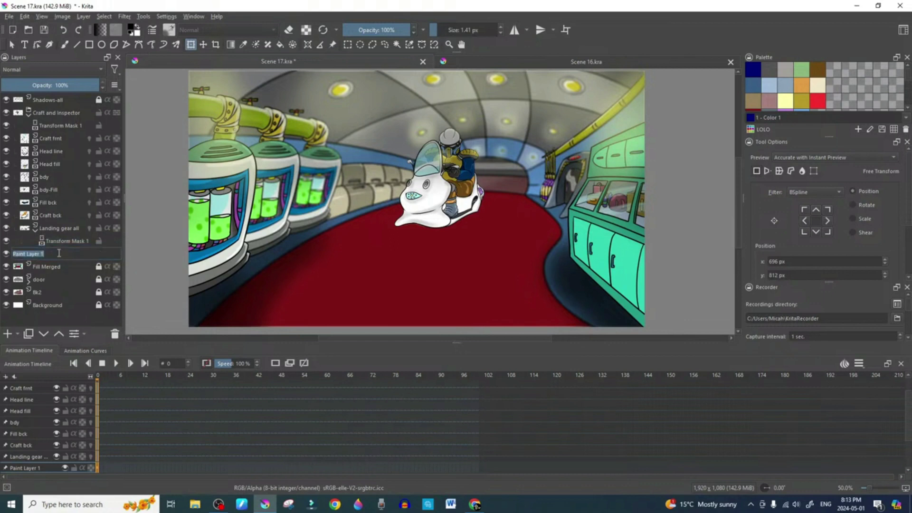
text(s)
key(Return)
click(523, 255)
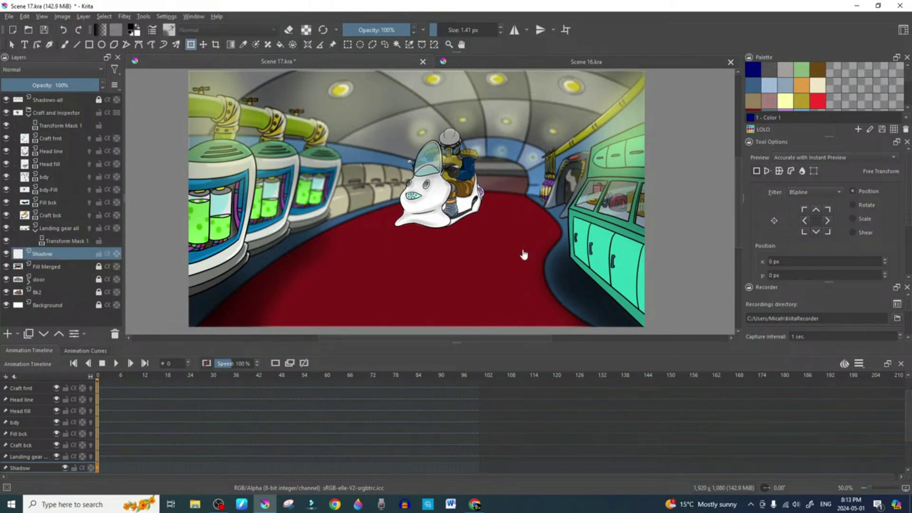
Set up the Airbrush Soft brush with black paint, a size of about 168.61 px and 55% opacity
key(b)
right_click(483, 206)
click(483, 143)
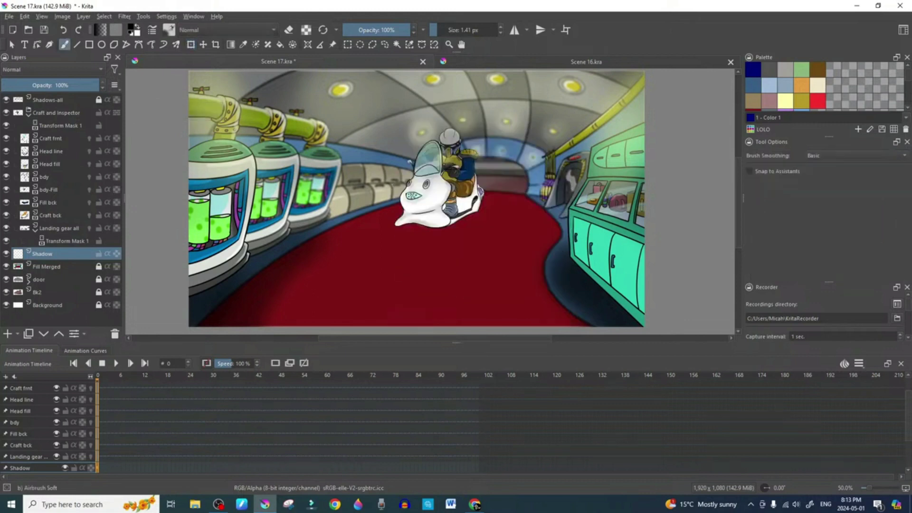
drag(436, 30, 468, 30)
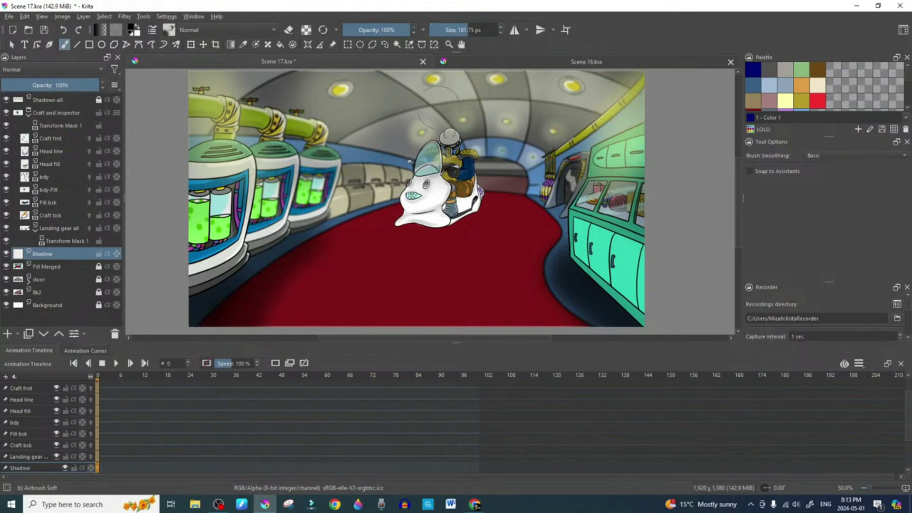
mouse_move(461, 31)
mouse_down()
mouse_move(477, 30)
mouse_move(466, 31)
mouse_up()
drag(408, 30, 377, 36)
right_click(477, 205)
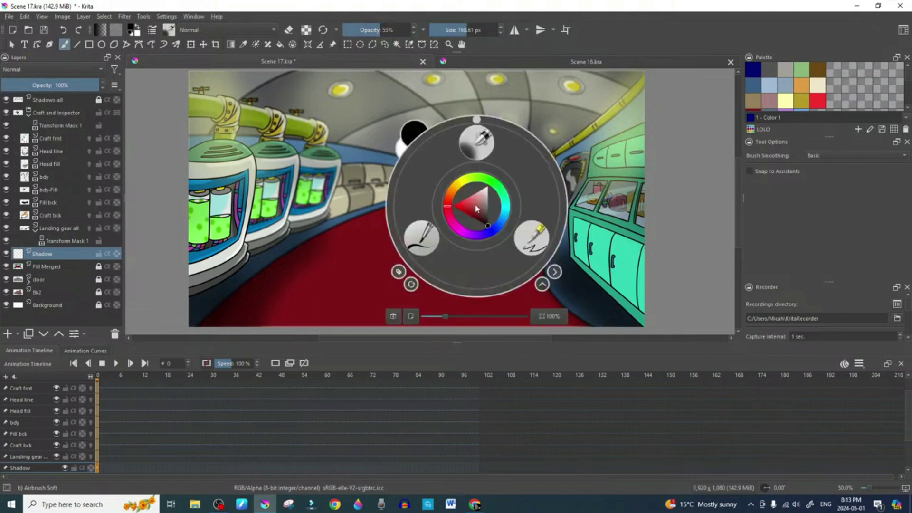
click(489, 234)
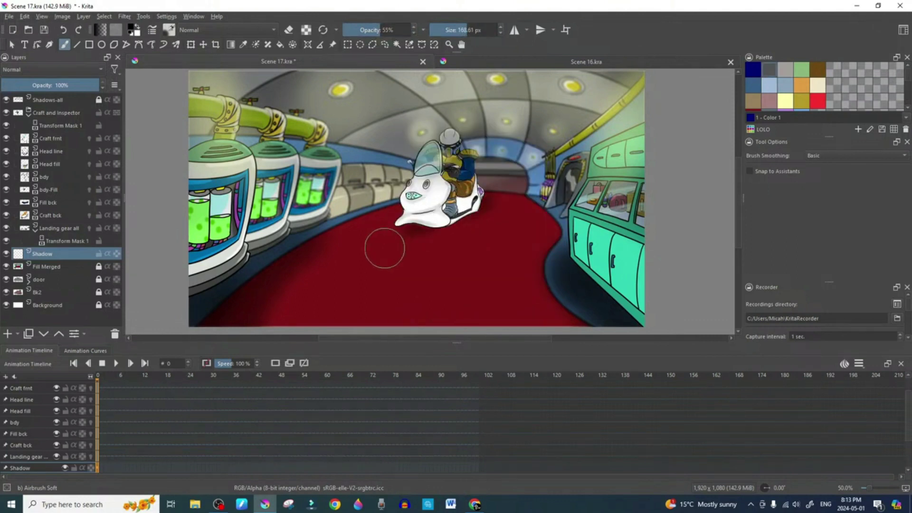
Paint a soft dark shadow on the red floor beneath the craft at frame 0, redoing the first stroke
mouse_move(404, 220)
mouse_down()
mouse_move(453, 219)
mouse_move(467, 206)
mouse_move(393, 233)
mouse_move(434, 246)
mouse_move(473, 211)
mouse_move(402, 225)
mouse_move(461, 228)
mouse_up()
key(ctrl+z)
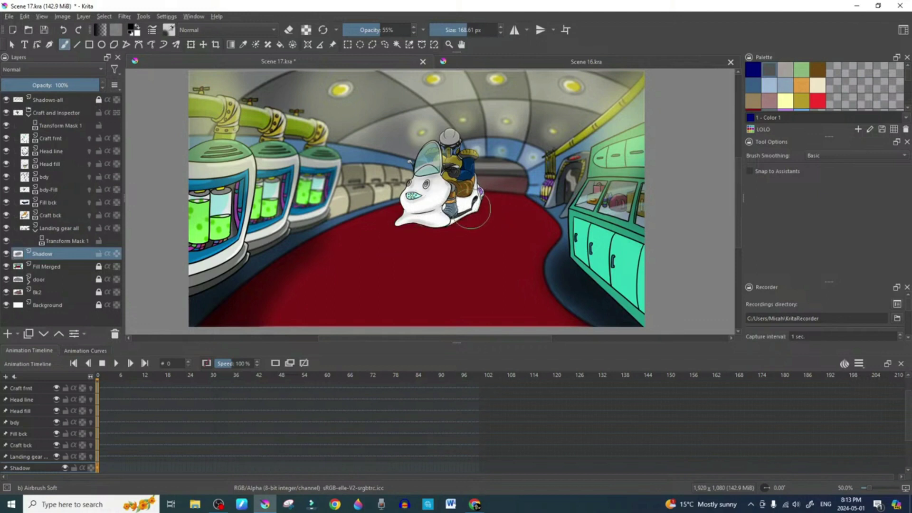
mouse_move(477, 205)
mouse_down()
mouse_move(430, 210)
mouse_move(414, 227)
mouse_move(456, 224)
mouse_move(498, 193)
mouse_move(543, 190)
mouse_move(546, 209)
mouse_move(503, 219)
mouse_move(448, 216)
mouse_move(476, 206)
mouse_move(410, 216)
mouse_move(446, 225)
mouse_up()
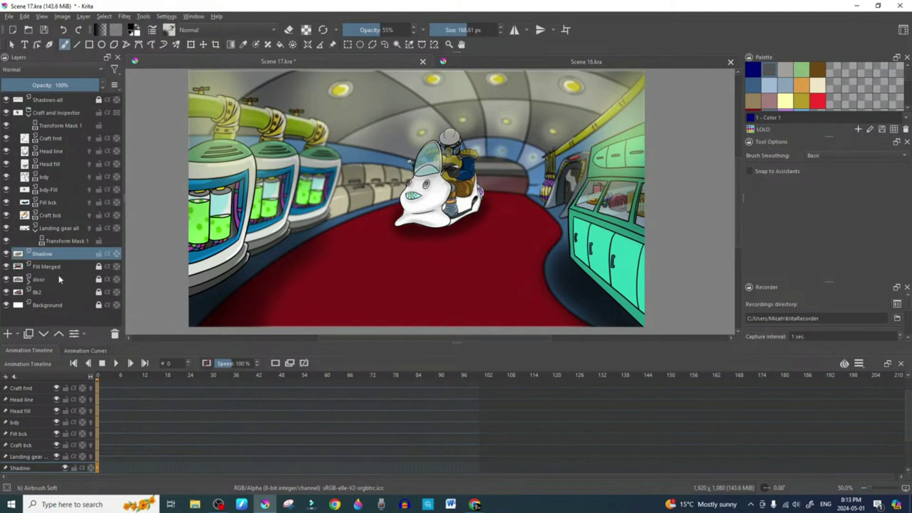
Add a transform mask to the Shadow layer and give that mask a keyframe at frame 0
right_click(61, 253)
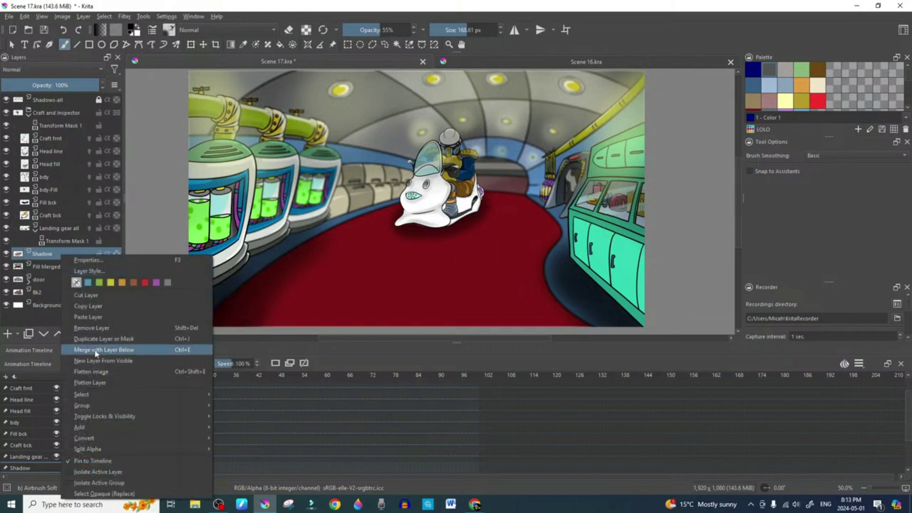
mouse_move(173, 429)
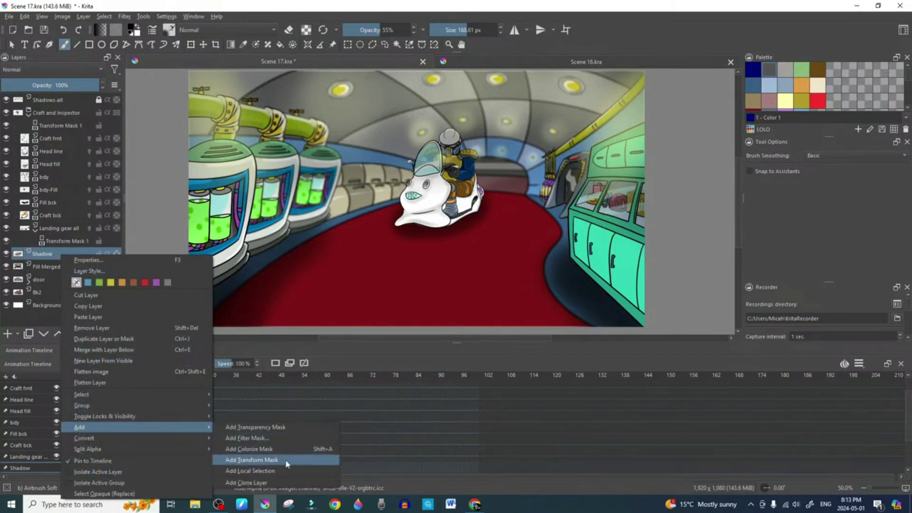
click(265, 461)
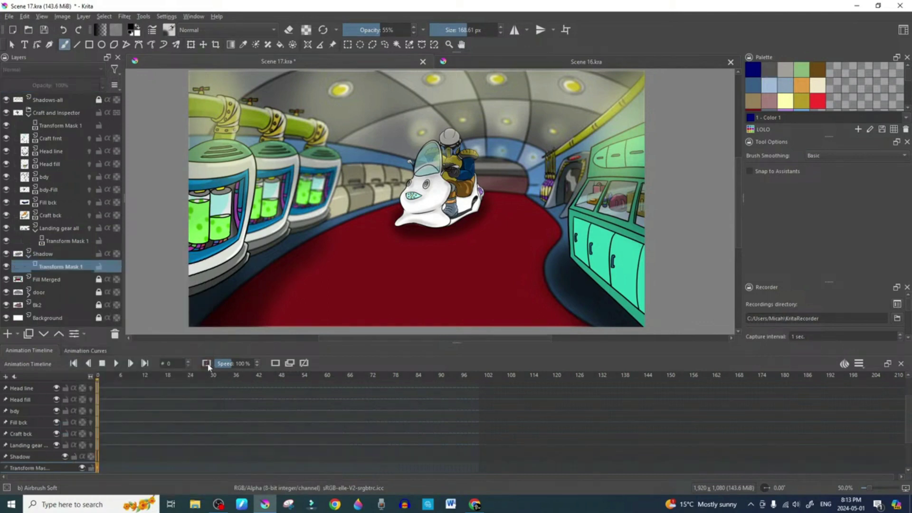
scroll(451, 228, up, 1)
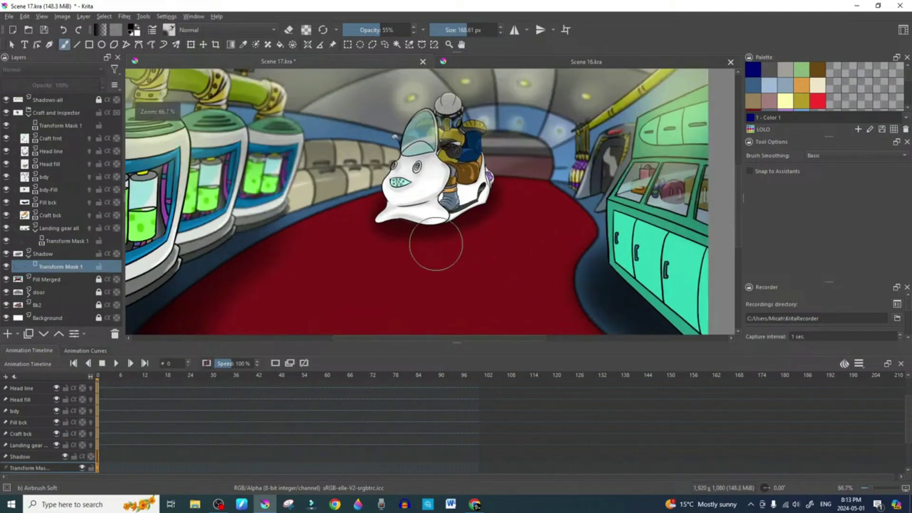
key(ctrl+t)
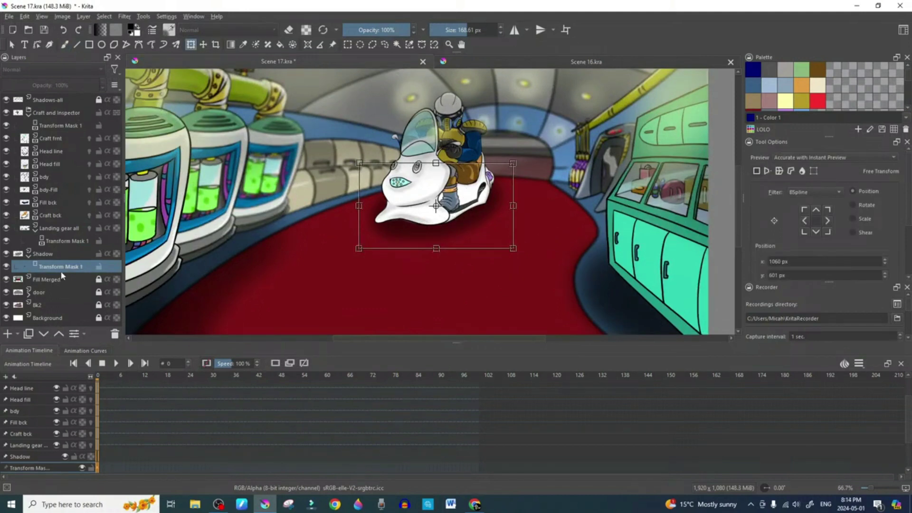
click(81, 350)
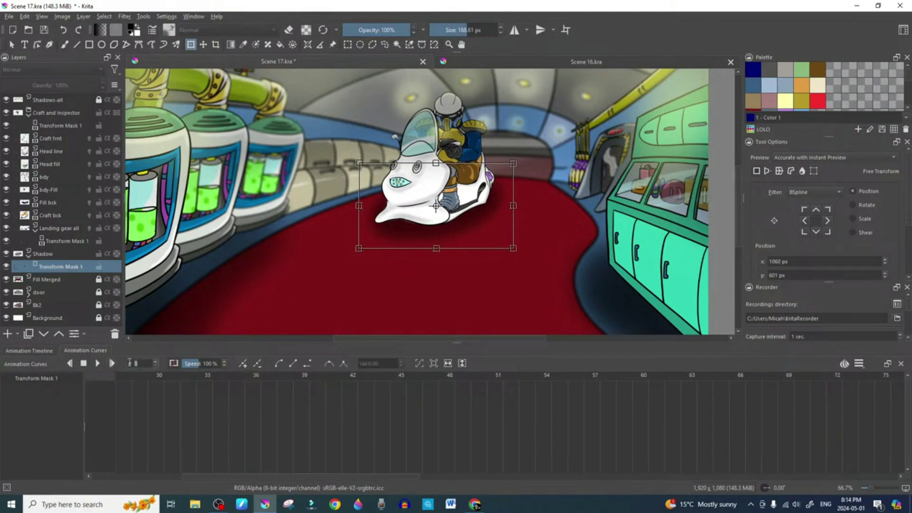
click(242, 369)
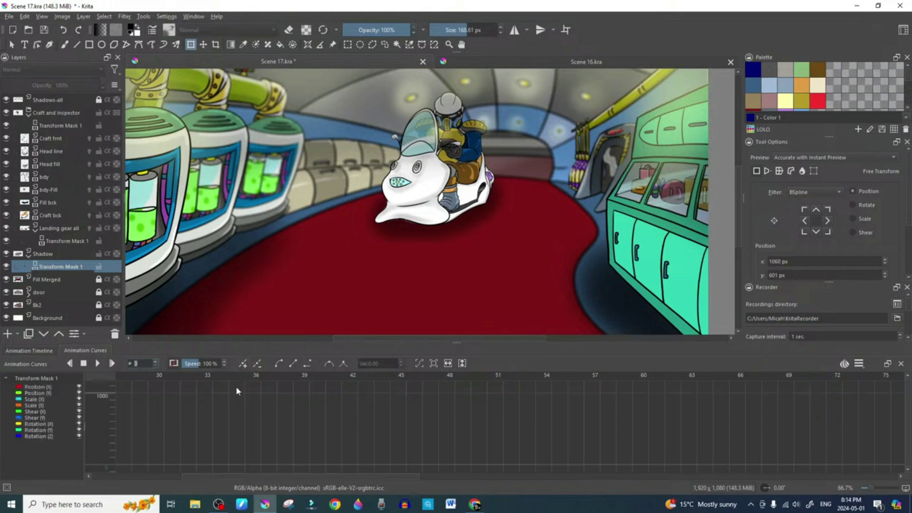
Check the shadow mask's frame 0 keyframe on the animation curves and timeline, briefly playing the animation
scroll(132, 430, up, 3)
scroll(132, 429, down, 5)
scroll(132, 430, down, 4)
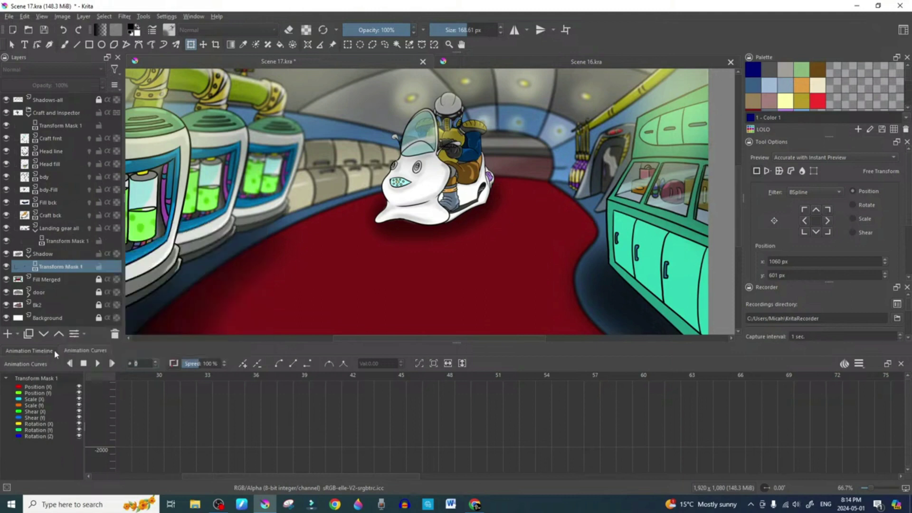
click(38, 351)
key(space)
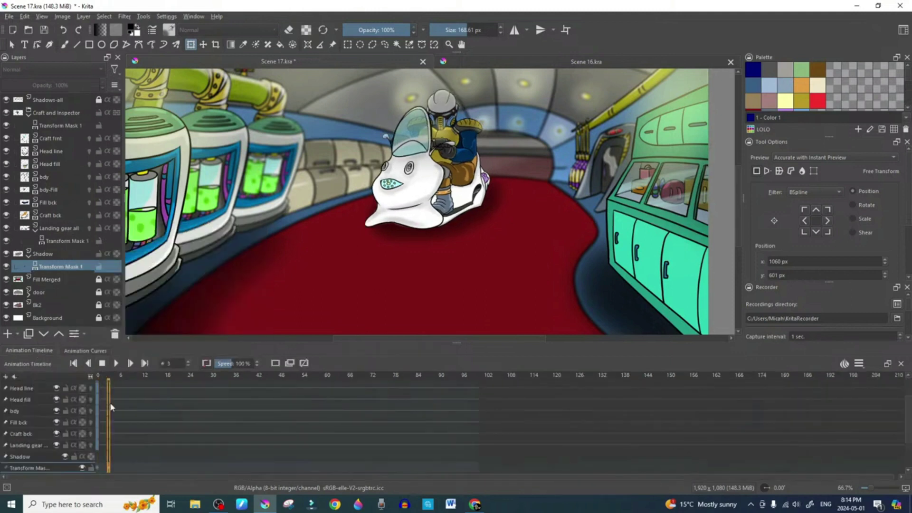
key(space)
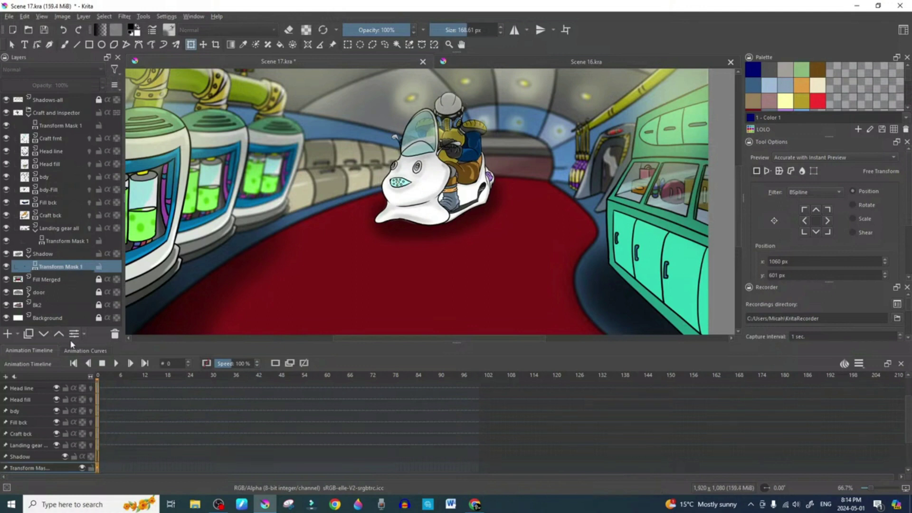
click(85, 351)
scroll(155, 423, down, 3)
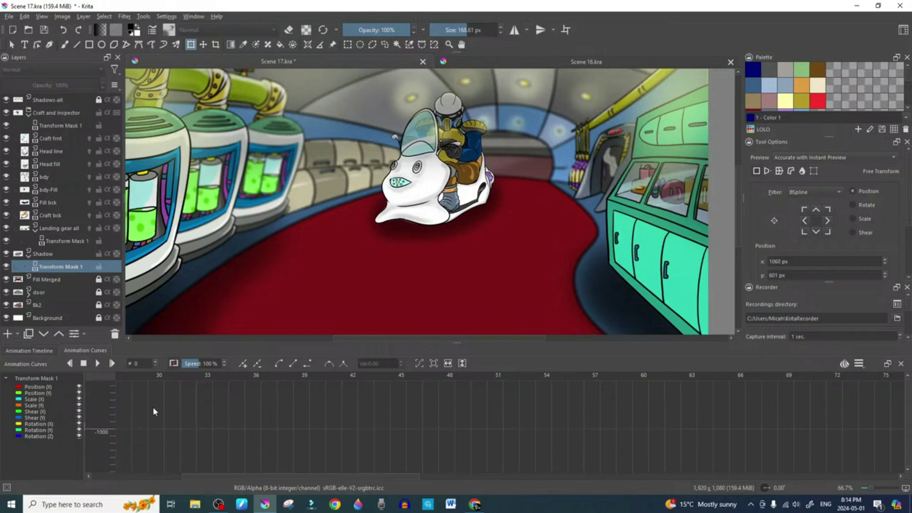
scroll(154, 408, up, 2)
drag(276, 476, 182, 476)
scroll(161, 436, up, 8)
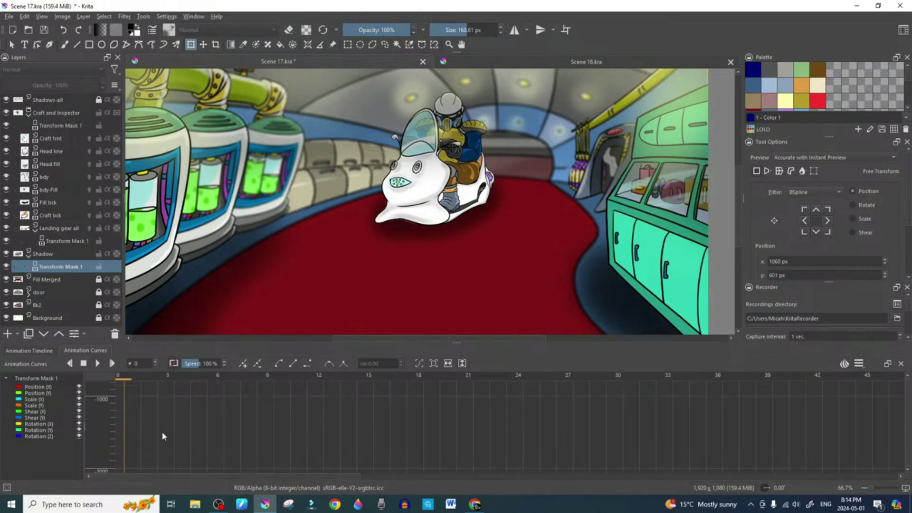
scroll(162, 432, down, 5)
click(42, 353)
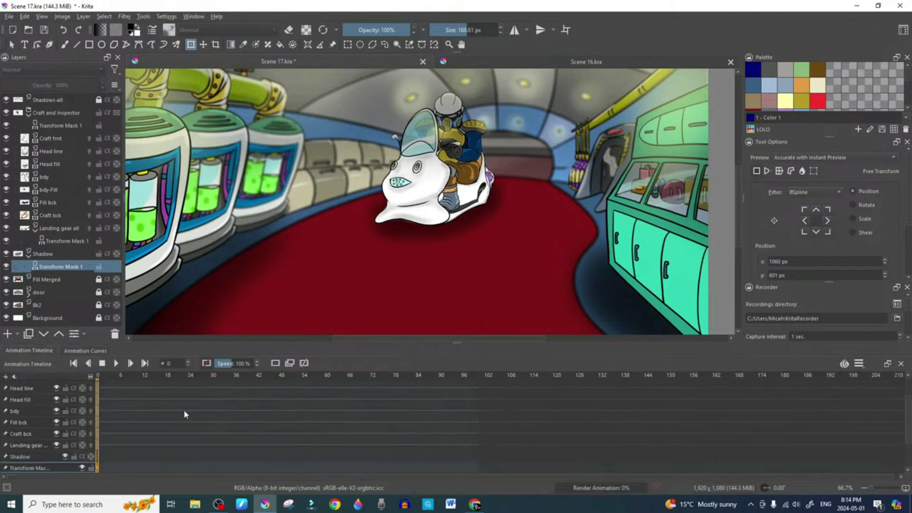
Inspect the keyframes of the craft's transform mask and the landing gear's transform mask, viewing the scene at frame 90
click(64, 125)
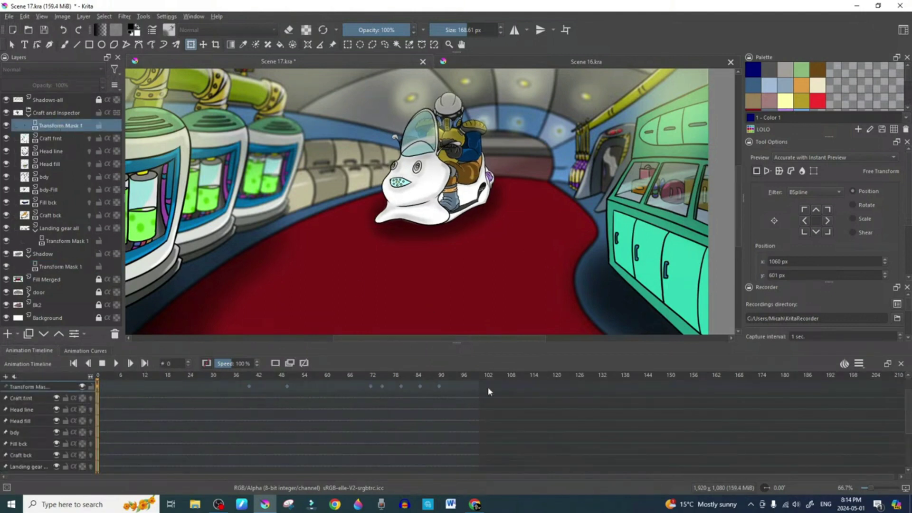
click(440, 388)
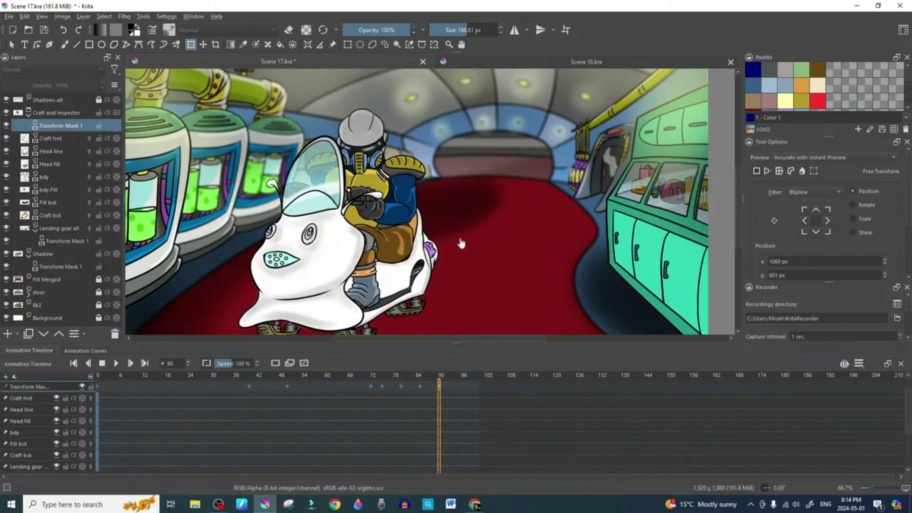
scroll(447, 240, down, 1)
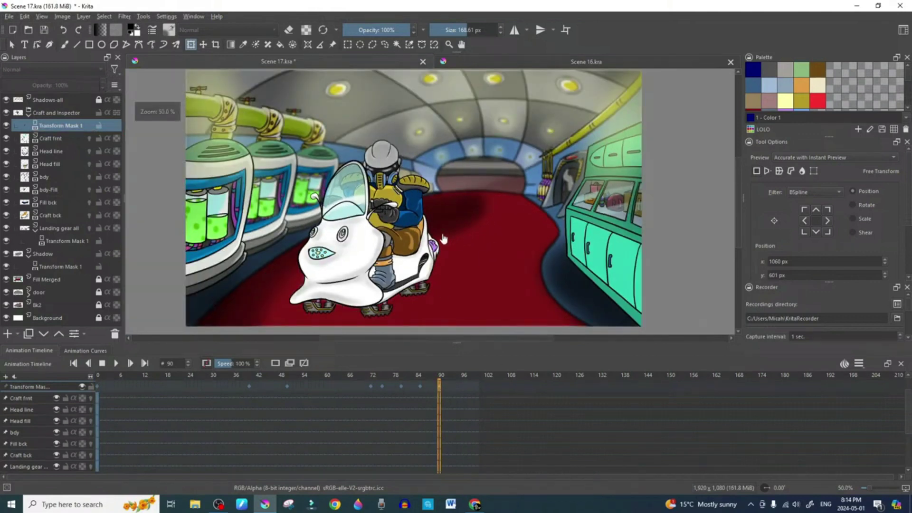
click(64, 241)
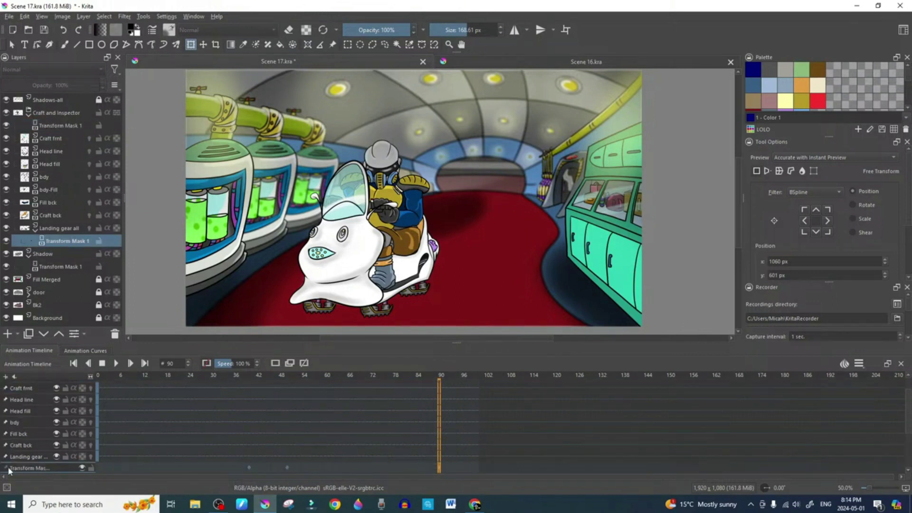
click(95, 352)
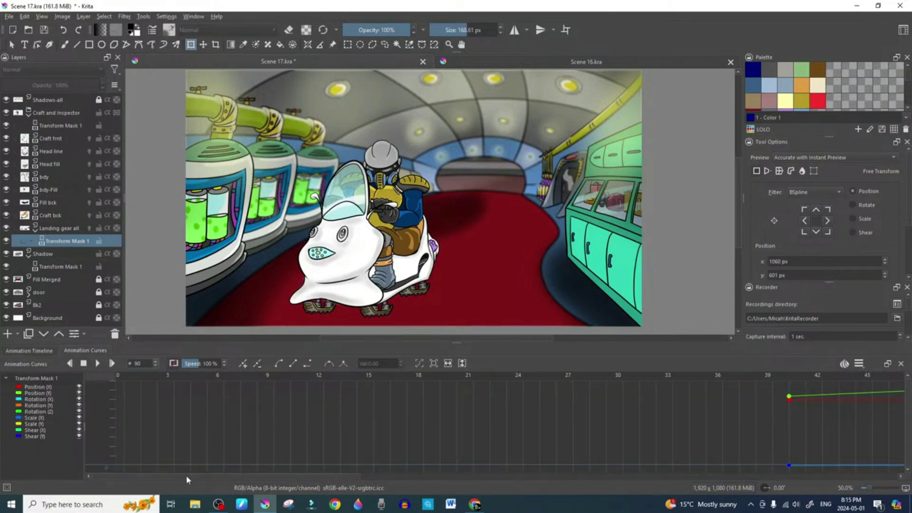
scroll(494, 423, right, 2)
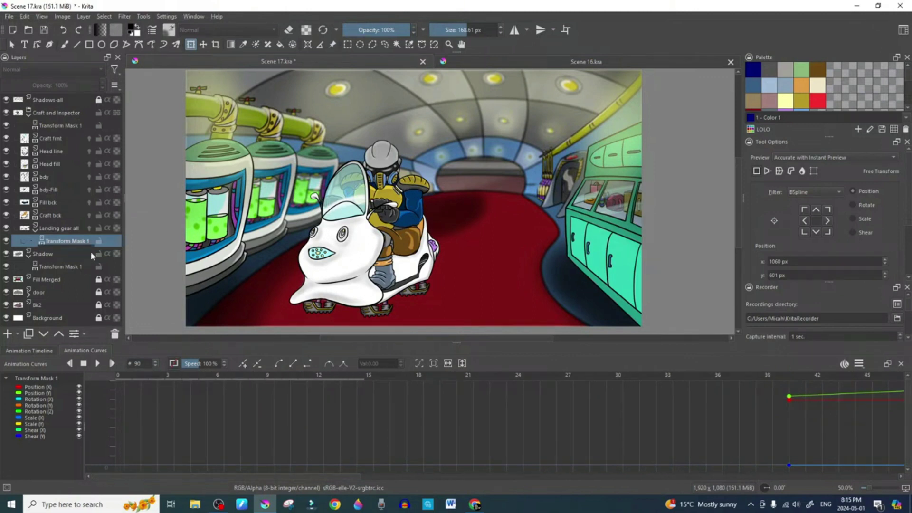
Add a keyframe at frame 90 to the Shadow layer's transform mask on its animation curves
click(64, 267)
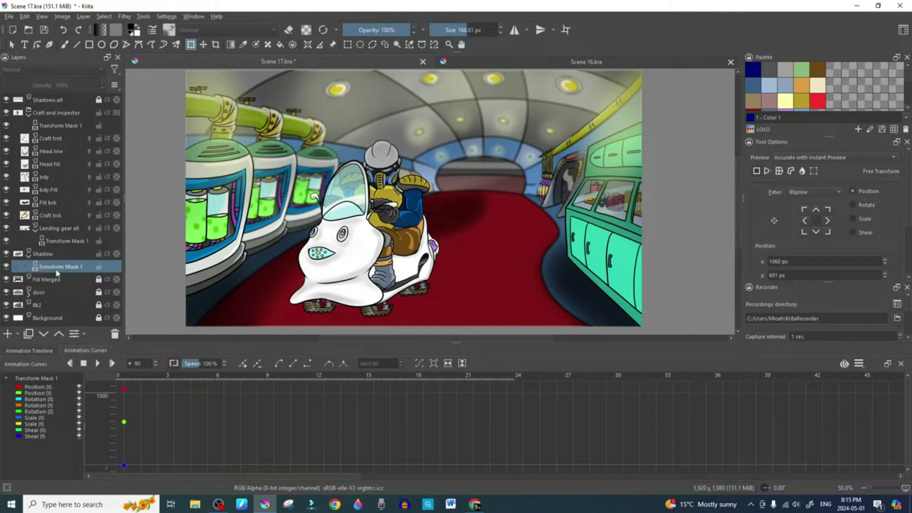
click(124, 389)
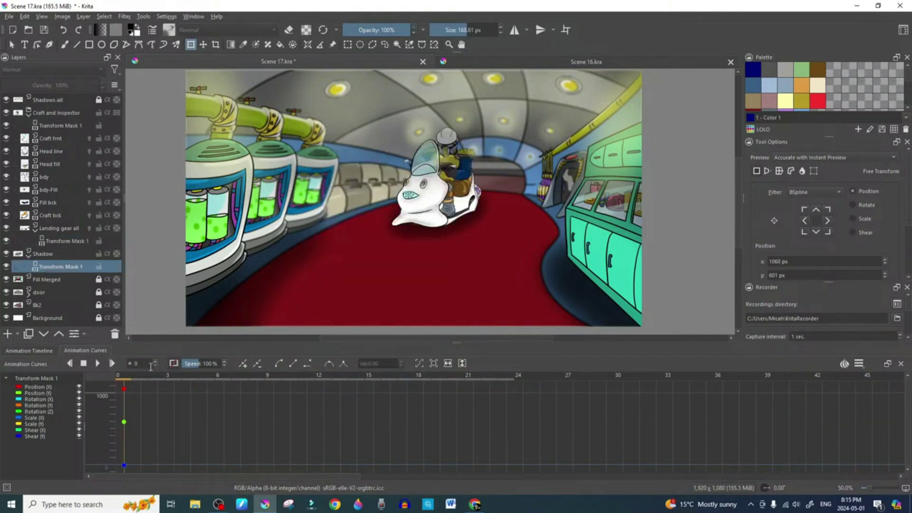
click(112, 363)
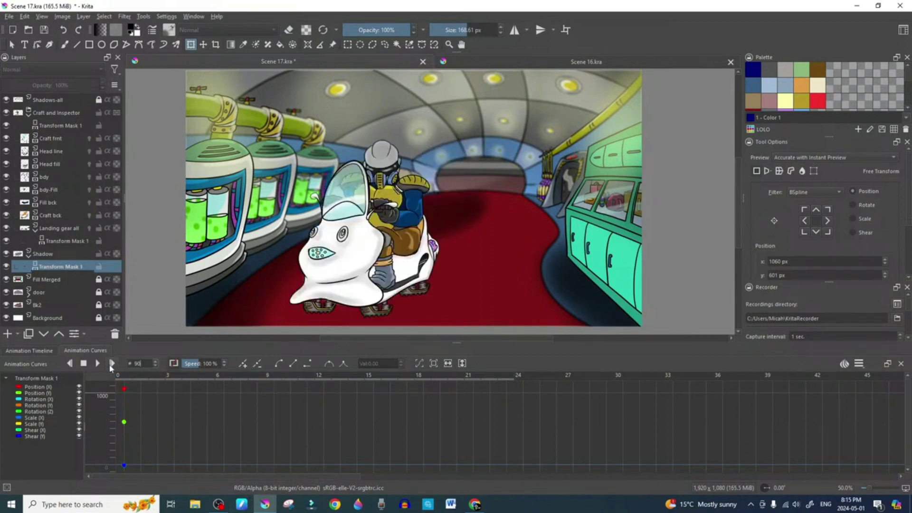
click(243, 365)
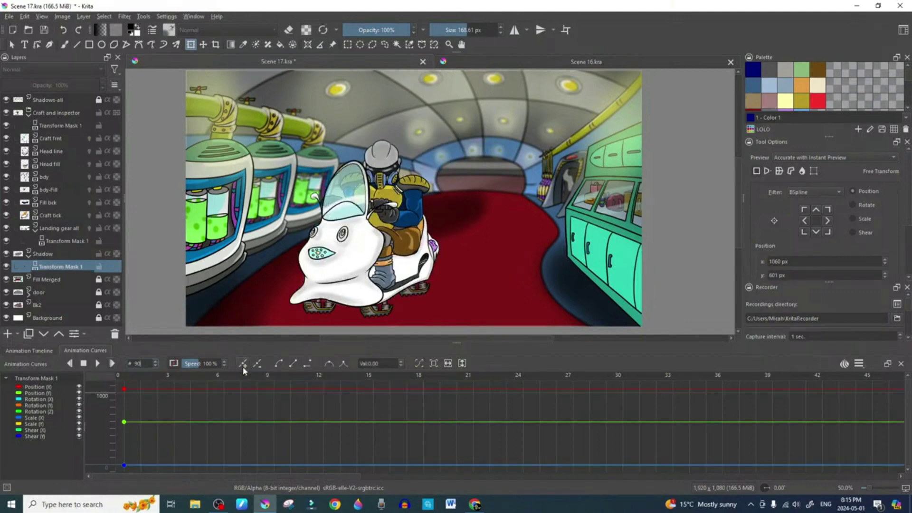
drag(281, 475, 540, 476)
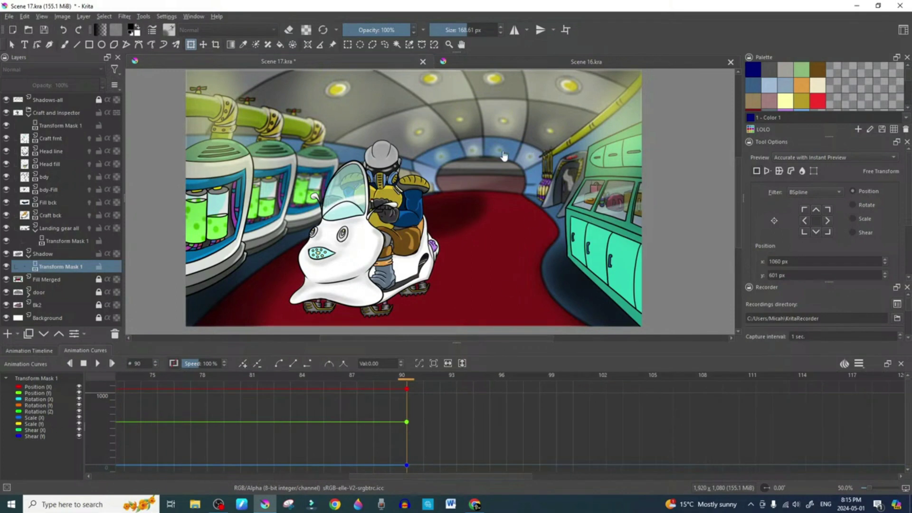
Move, enlarge and slightly rotate the shadow beneath the landed craft at frame 90, positioned at about X 781 px, Y 919 px
scroll(464, 208, down, 1)
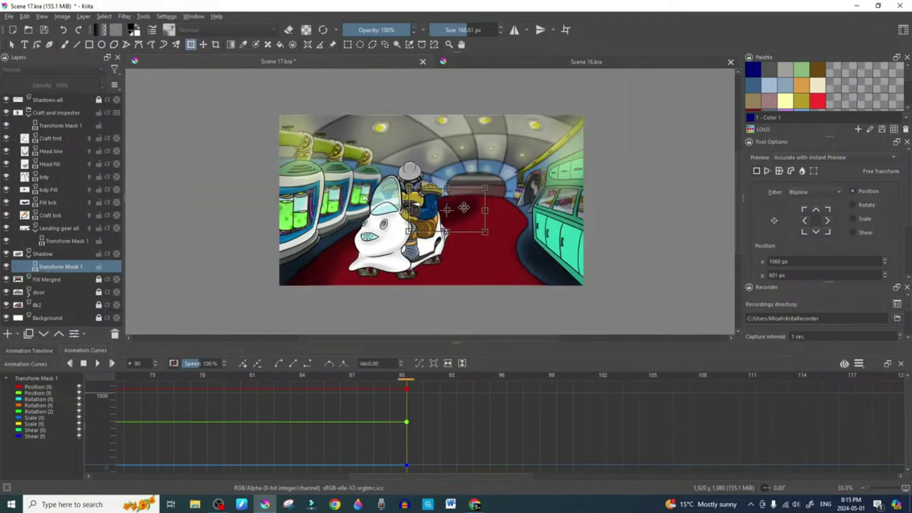
drag(464, 207, 417, 272)
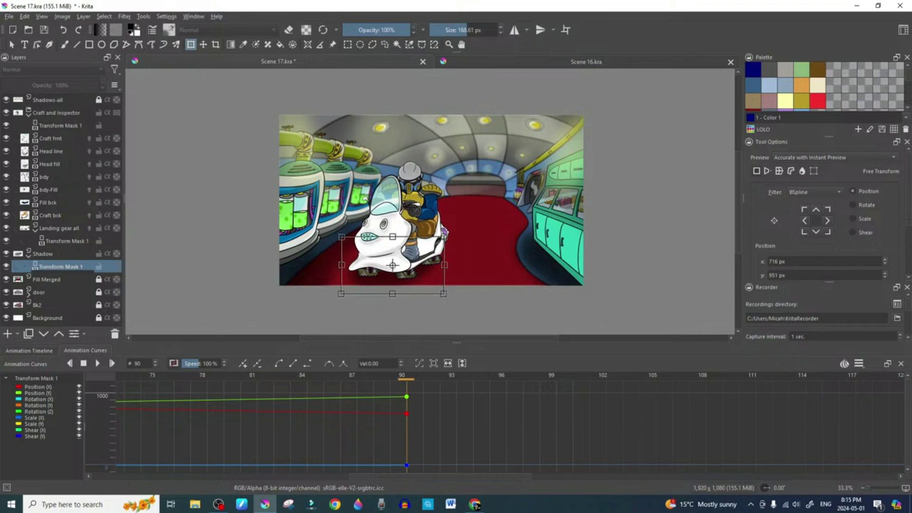
drag(444, 233, 464, 226)
drag(423, 269, 419, 273)
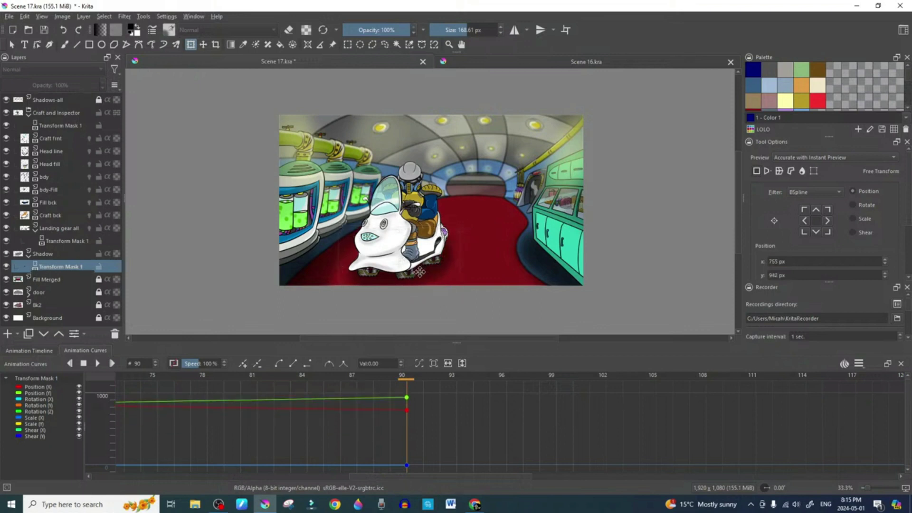
drag(469, 227, 470, 233)
mouse_move(433, 273)
mouse_down()
mouse_move(463, 236)
mouse_move(432, 268)
mouse_up()
Play the animation from frame 0 to check how the shadow follows the craft
click(87, 363)
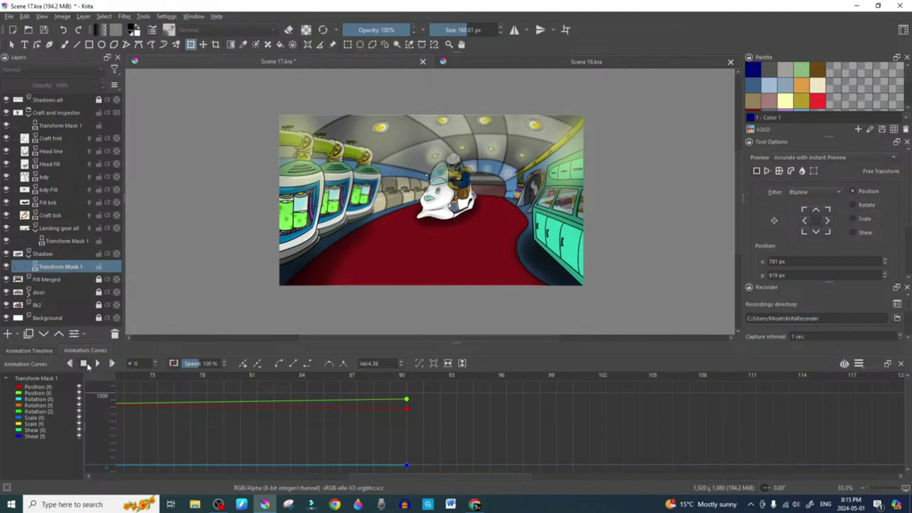
click(50, 351)
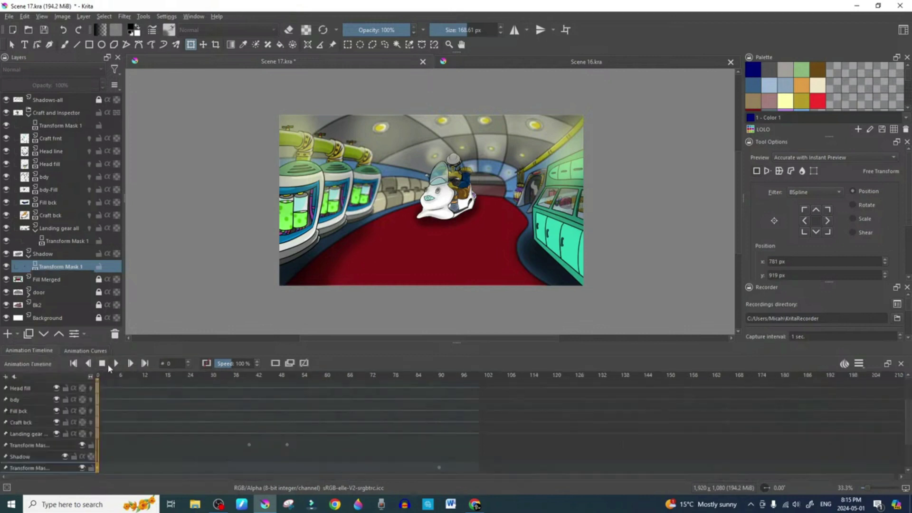
click(116, 363)
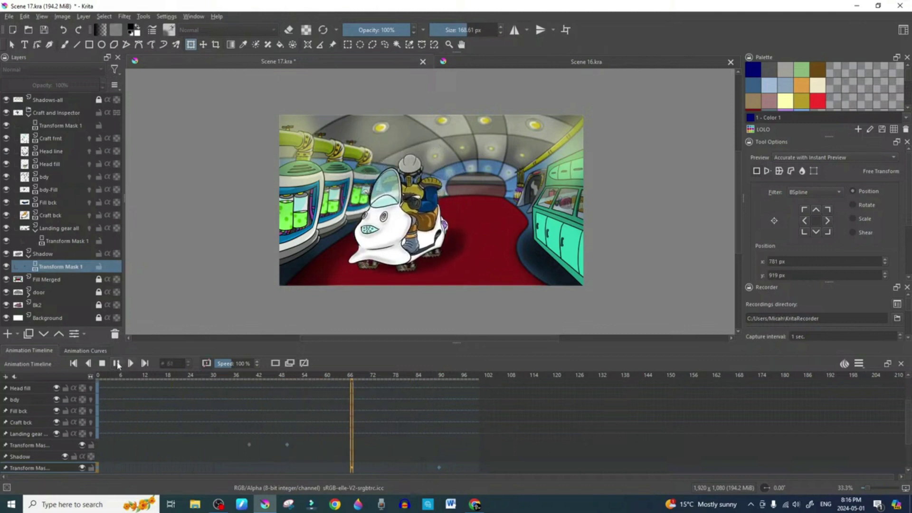
click(116, 362)
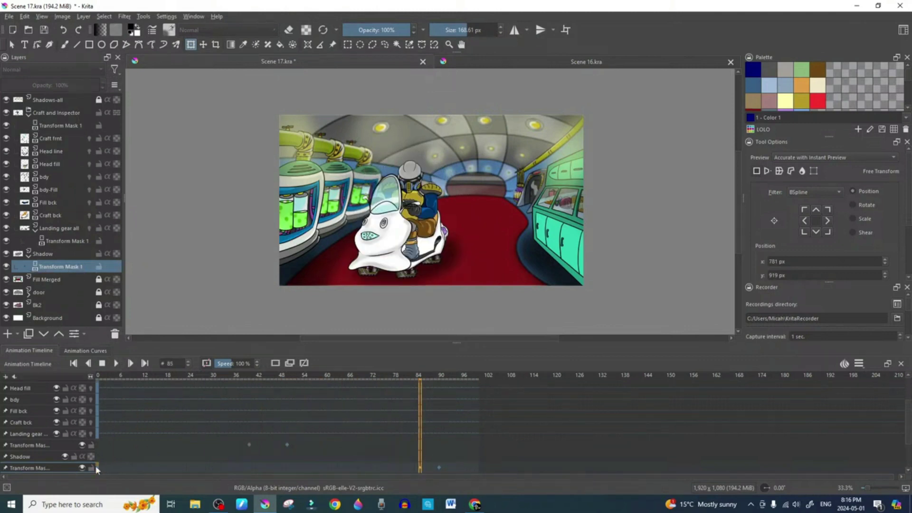
Shift the shadow mask's frame 90 keyframe to frame 40, matching the landing gear's first keyframe, and play the animation
click(440, 467)
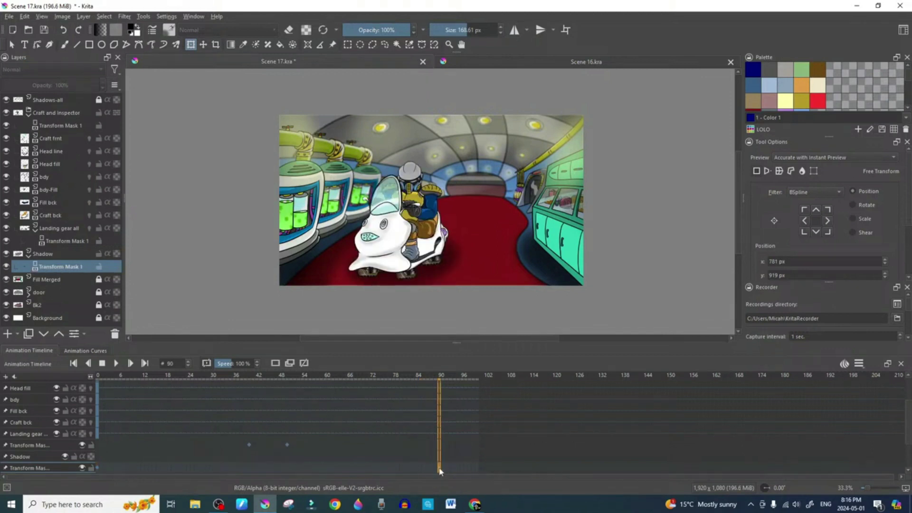
click(369, 378)
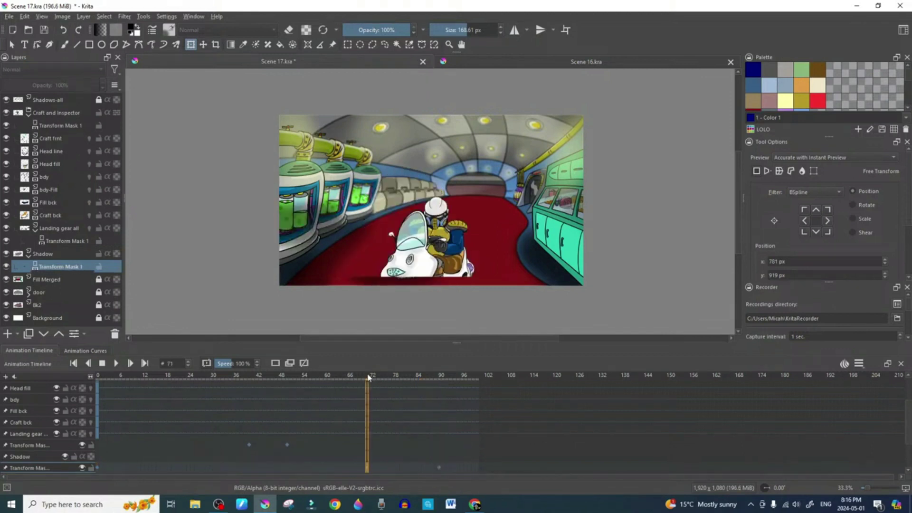
click(249, 445)
drag(437, 467, 249, 463)
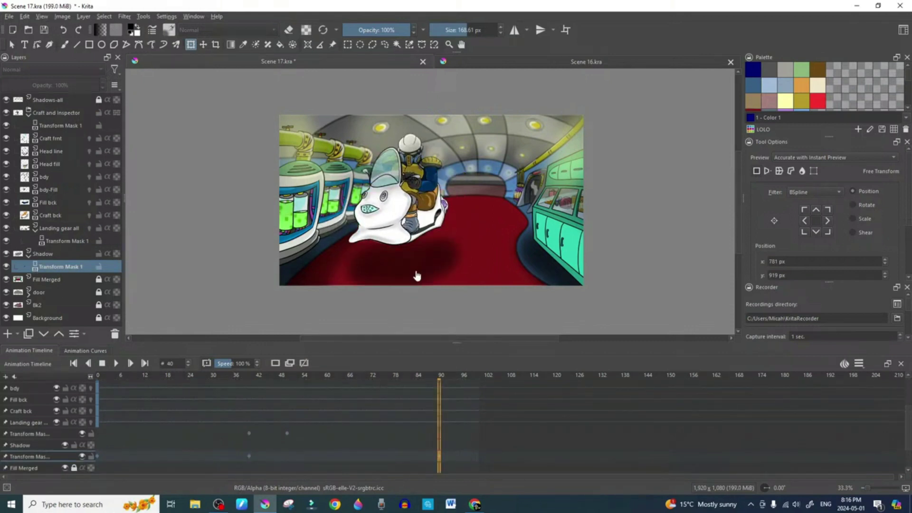
click(102, 363)
click(115, 364)
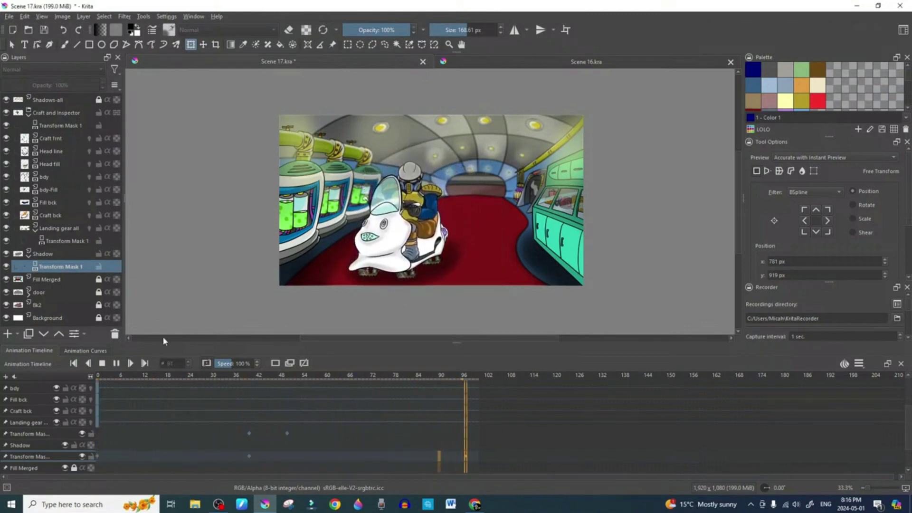
Reposition the shadow closer under the hovering craft at frame 40, at about X 789 px, Y 815 px
click(249, 455)
mouse_move(245, 468)
mouse_down()
mouse_move(239, 464)
mouse_move(250, 459)
mouse_up()
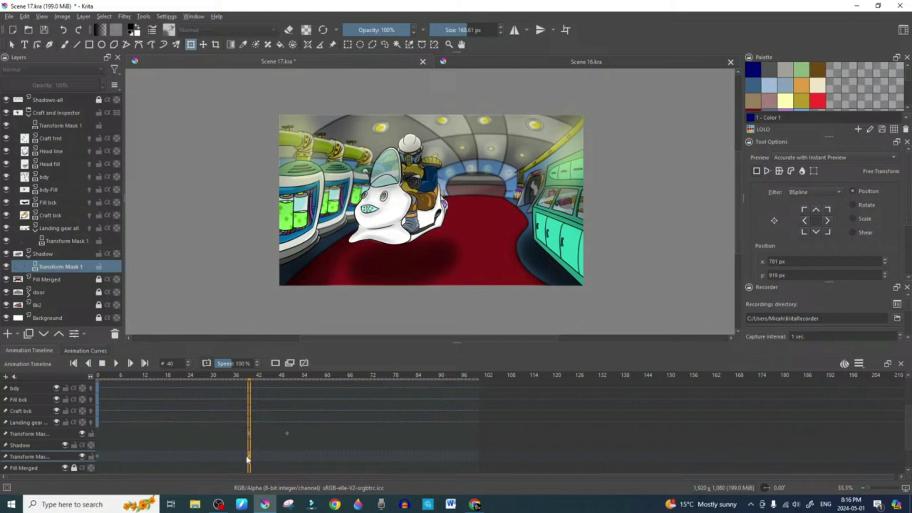
click(427, 259)
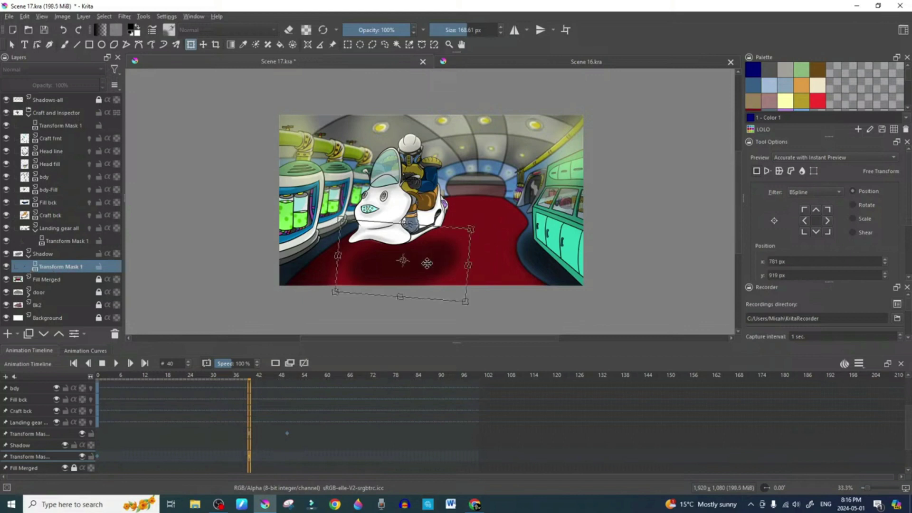
drag(427, 263, 428, 255)
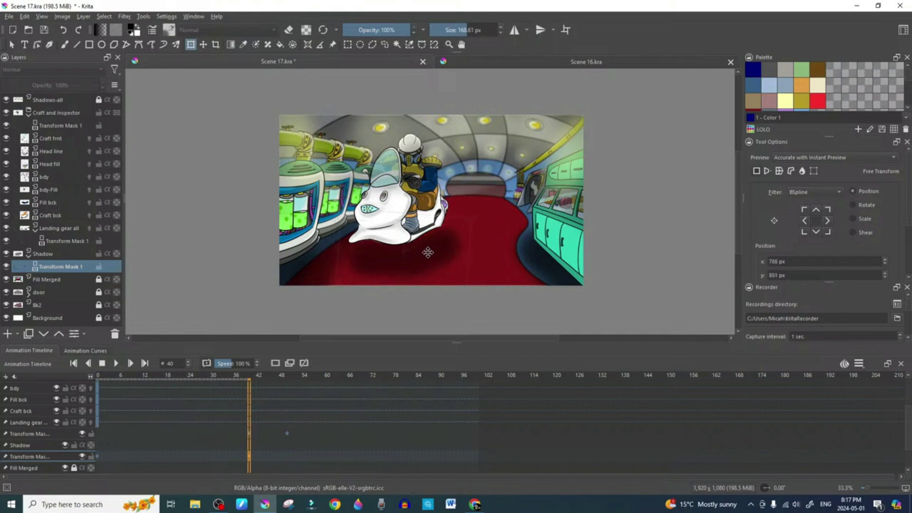
drag(428, 250, 427, 246)
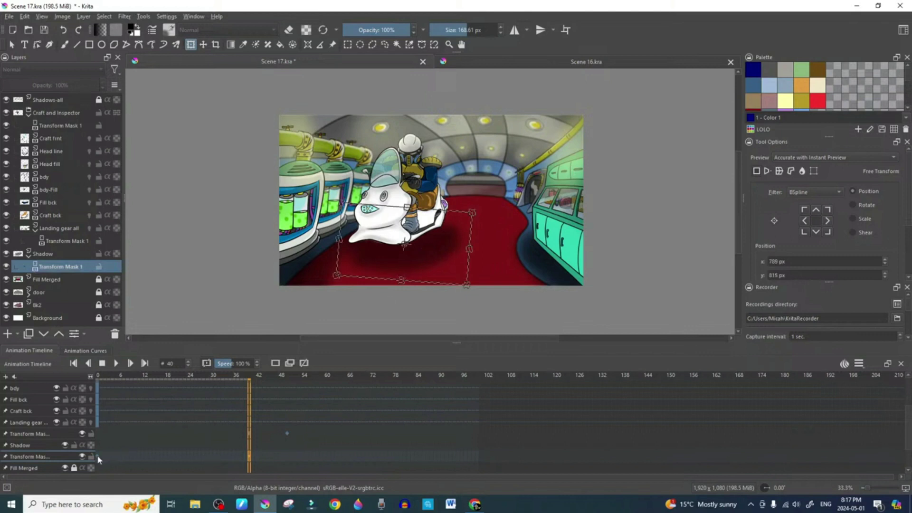
Add a keyframe at frame 50 to the shadow's transform mask, holding its frame 40 placement
click(79, 351)
click(81, 351)
click(288, 457)
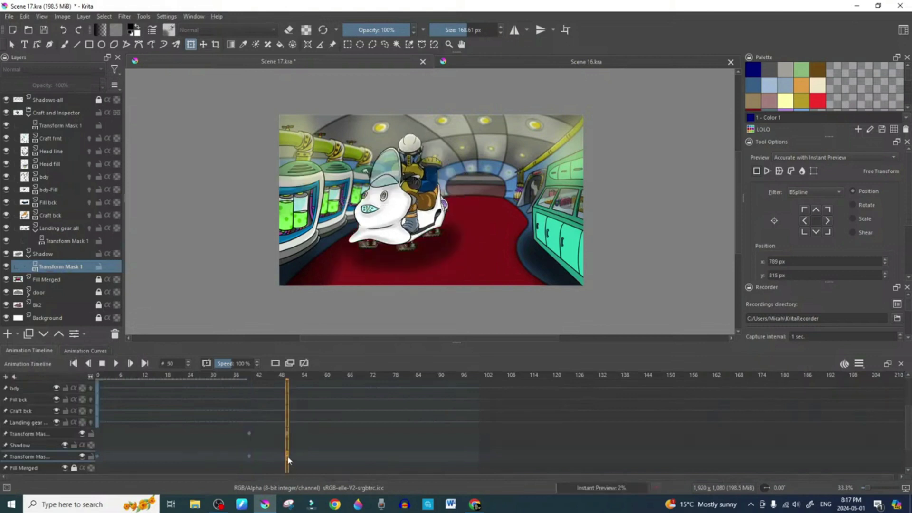
click(249, 455)
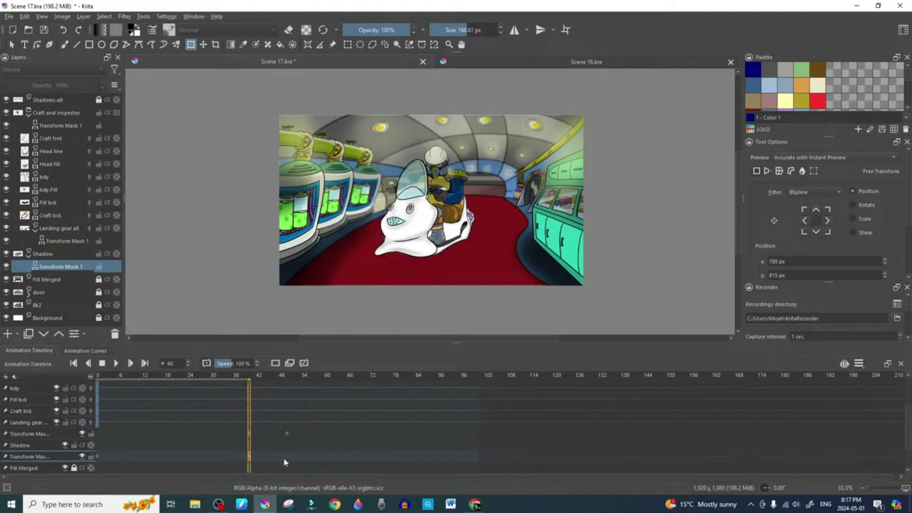
click(288, 459)
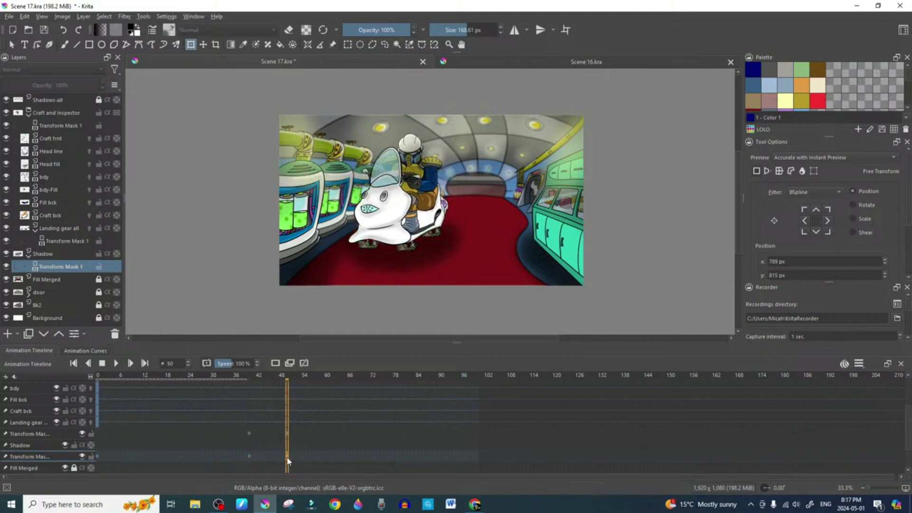
click(93, 352)
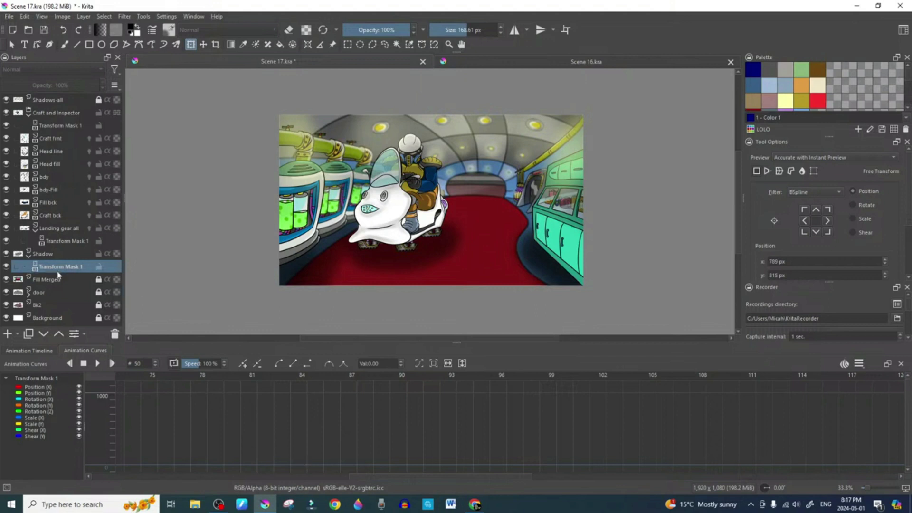
drag(420, 477, 246, 477)
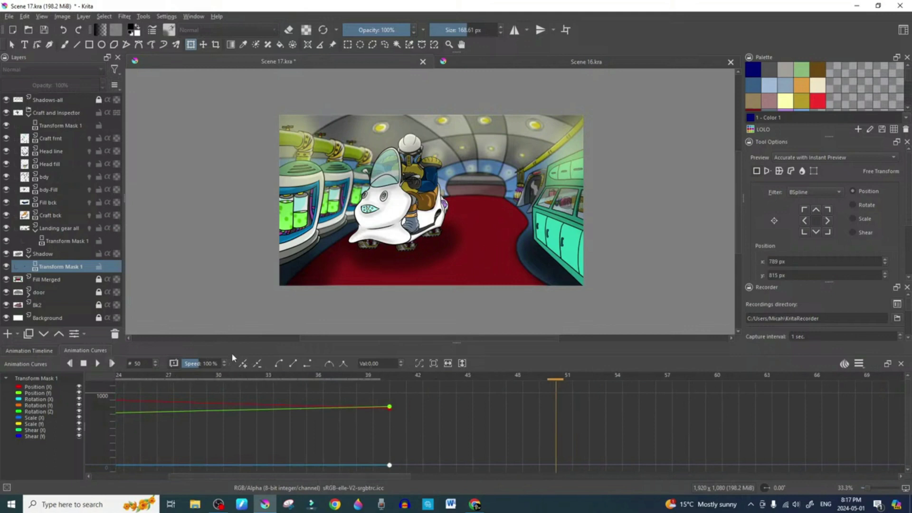
click(242, 365)
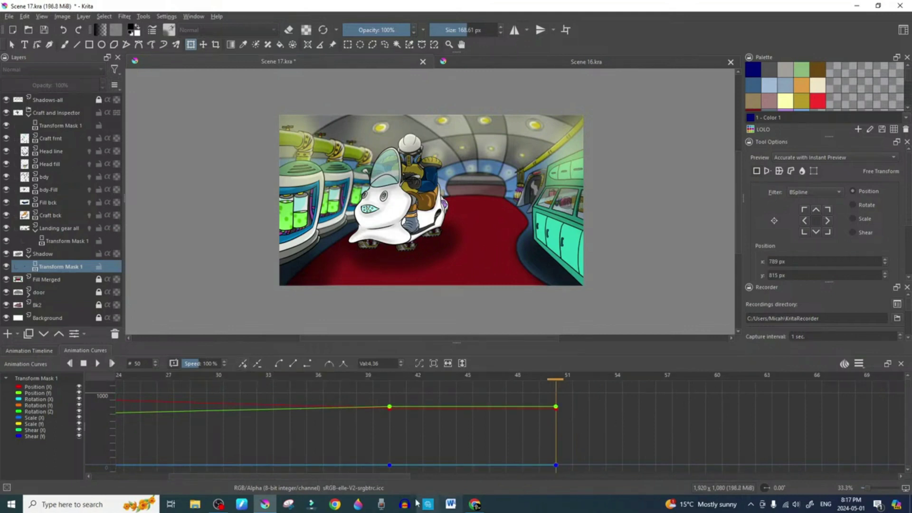
Add another keyframe at frame 90 to the shadow's transform mask, keeping the same placement values
drag(380, 476, 450, 477)
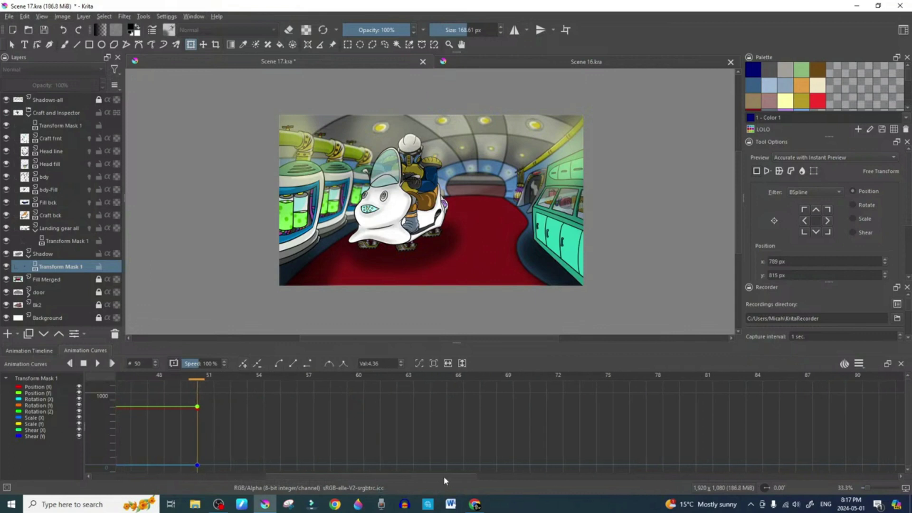
click(112, 364)
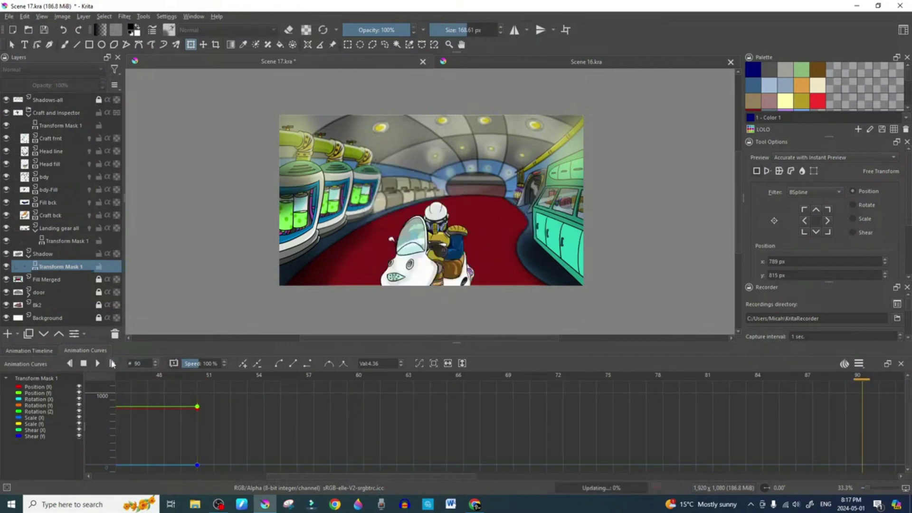
click(243, 364)
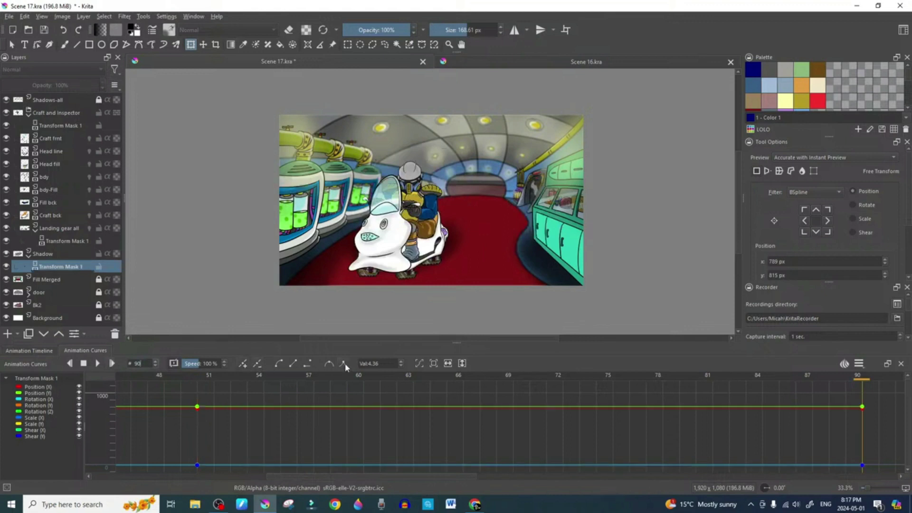
Move the shadow down under the landed craft at frame 90, to about X 783 px, Y 977 px
click(446, 250)
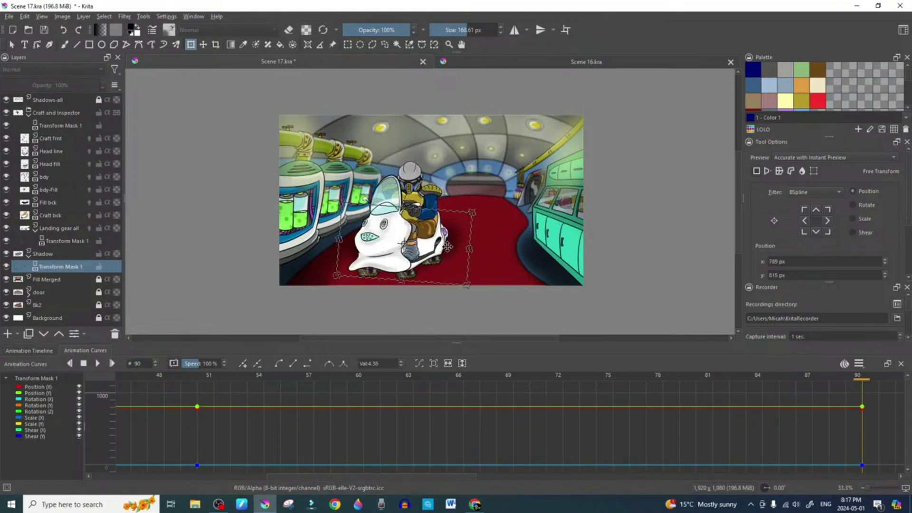
drag(448, 247, 447, 266)
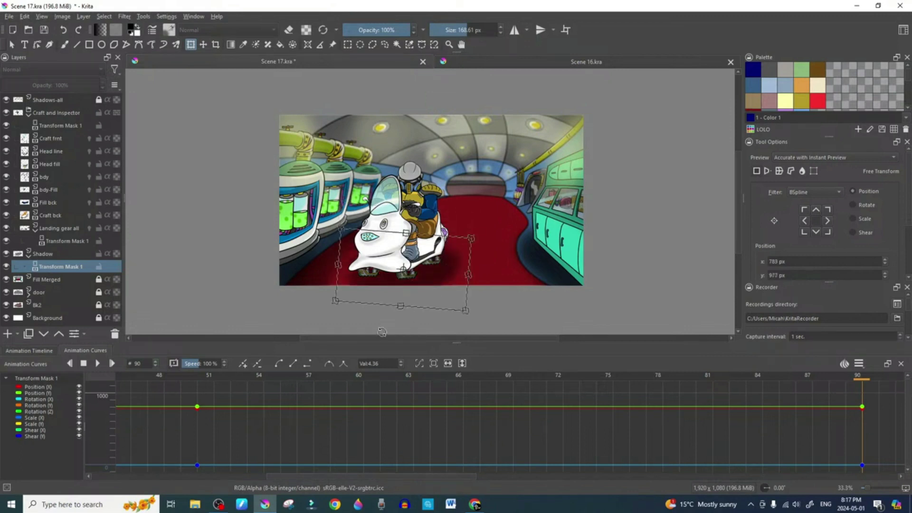
click(83, 364)
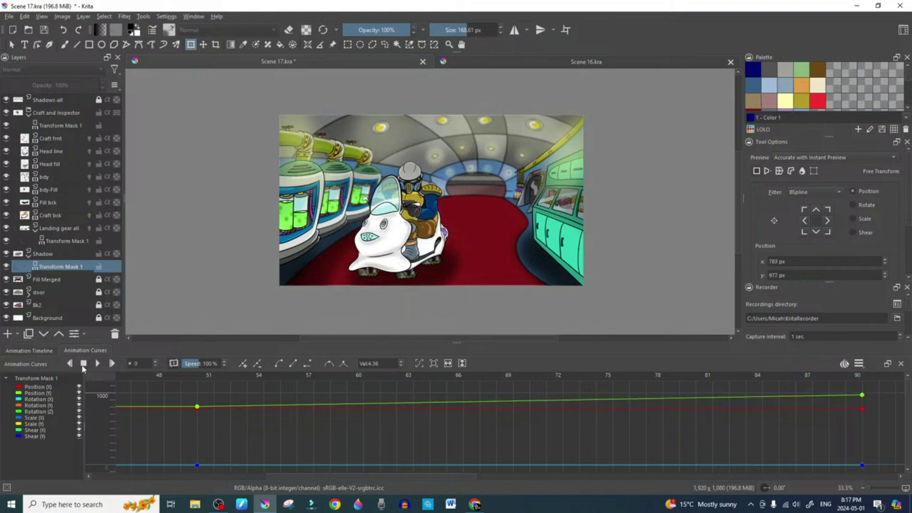
Play the animation from the start at a closer view to check the shadow's motion during the landing
scroll(427, 239, up, 1)
drag(428, 239, 424, 261)
click(94, 366)
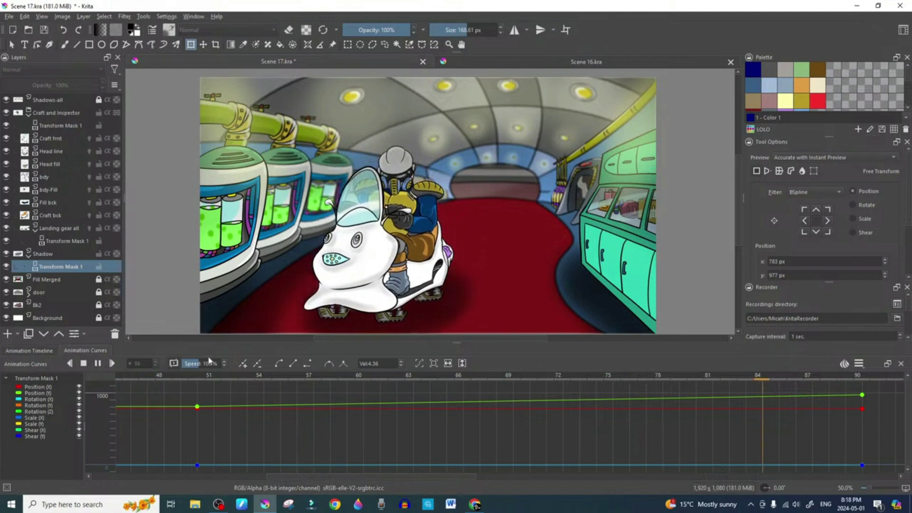
click(98, 363)
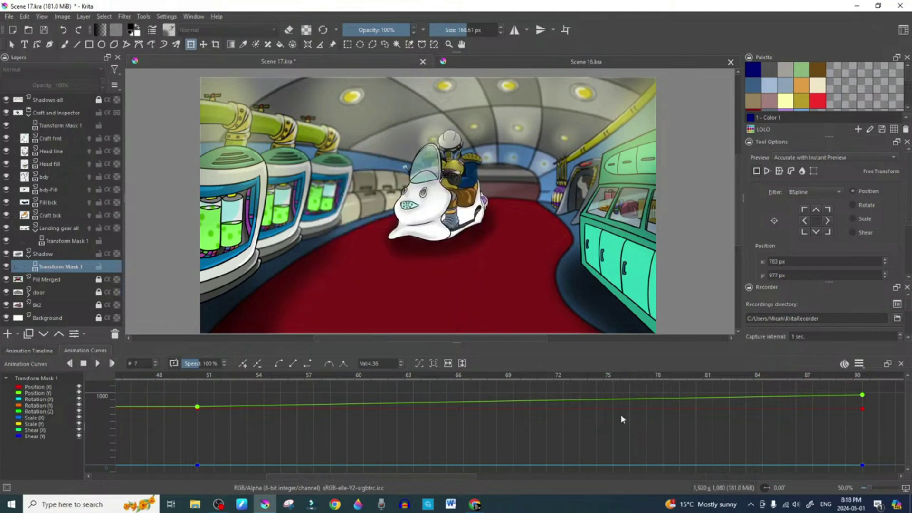
Shift the shadow transform mask's frame 90 keyframe earlier to frame 79 on the animation timeline
click(44, 351)
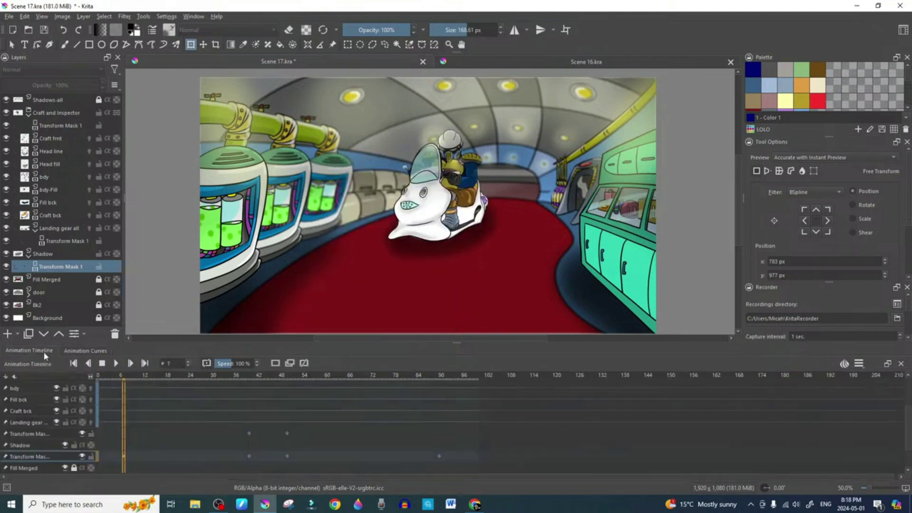
click(438, 457)
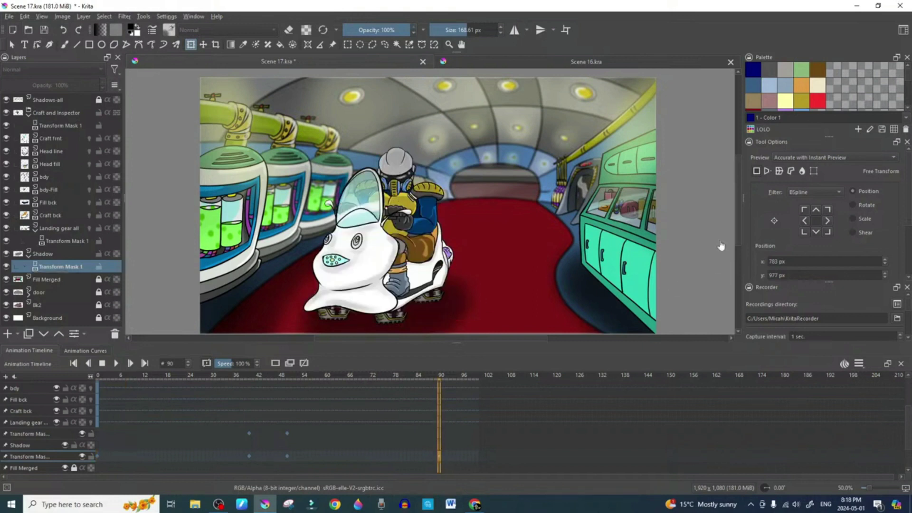
scroll(703, 308, down, 2)
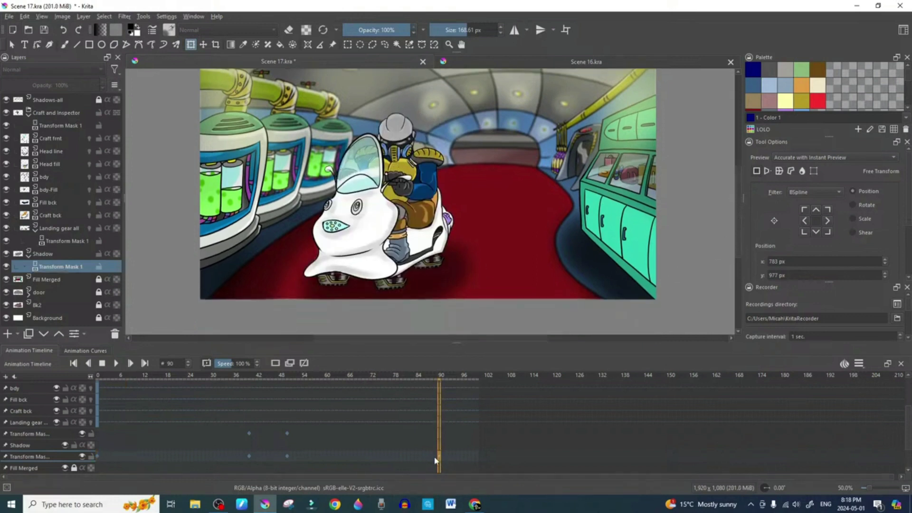
mouse_move(439, 460)
mouse_down()
mouse_move(375, 458)
mouse_move(399, 458)
mouse_up()
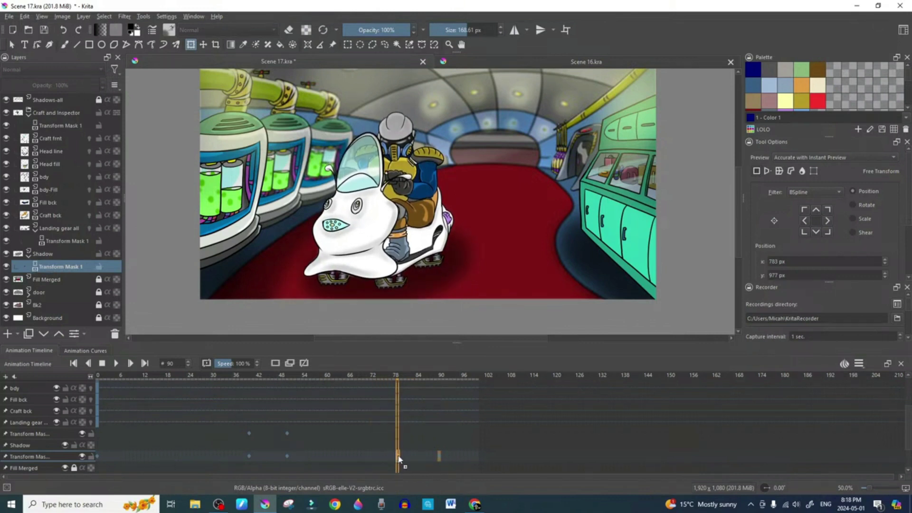
drag(399, 458, 398, 462)
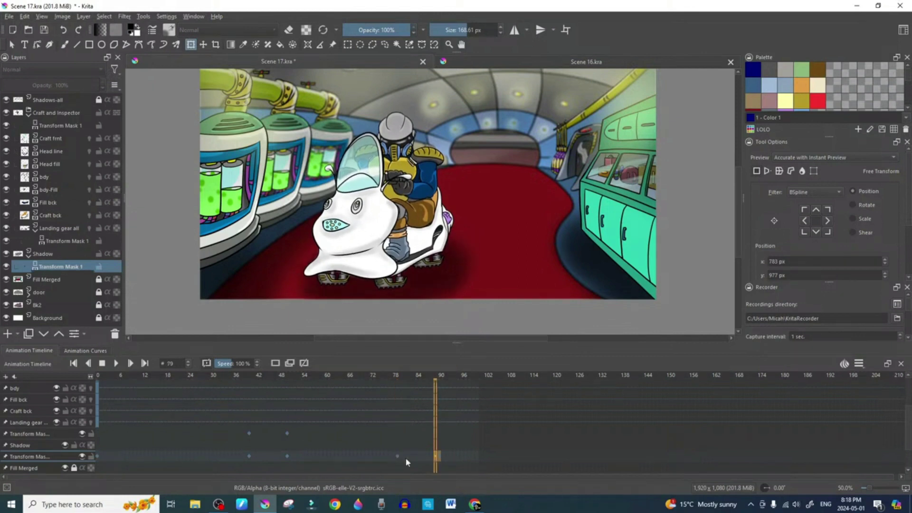
key(ctrl+z)
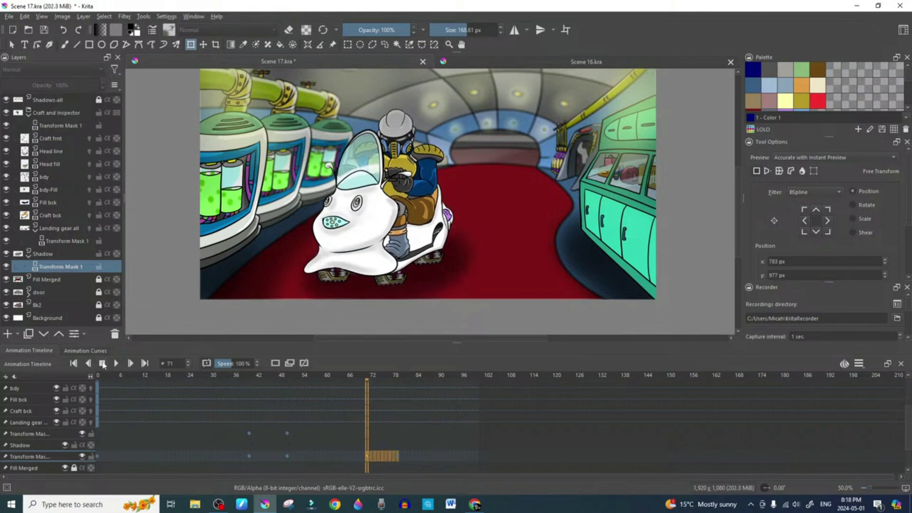
Replay the animation from the beginning to review the shadow's retimed landing movement
click(98, 378)
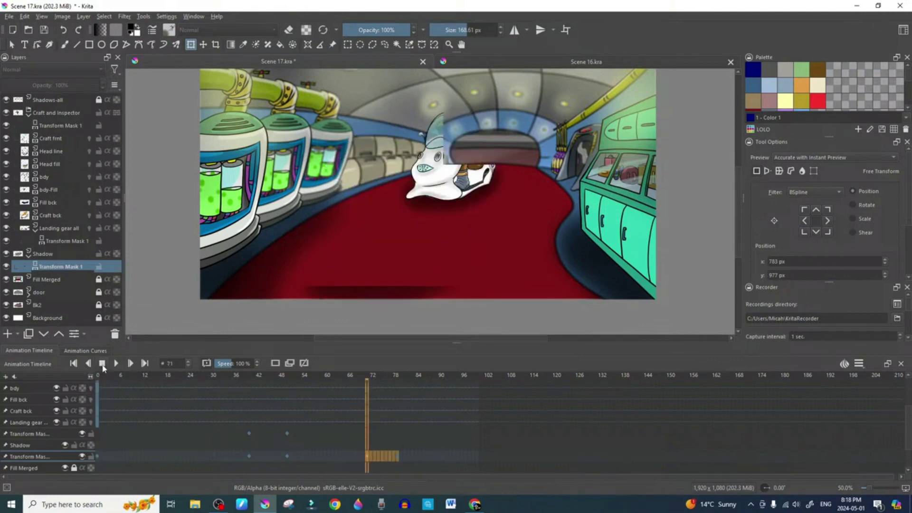
key(ctrl+shift+z)
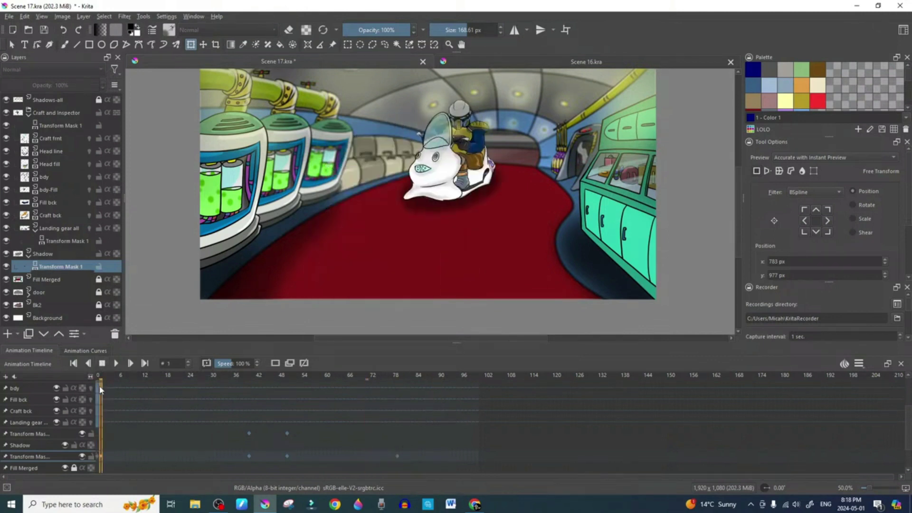
click(116, 364)
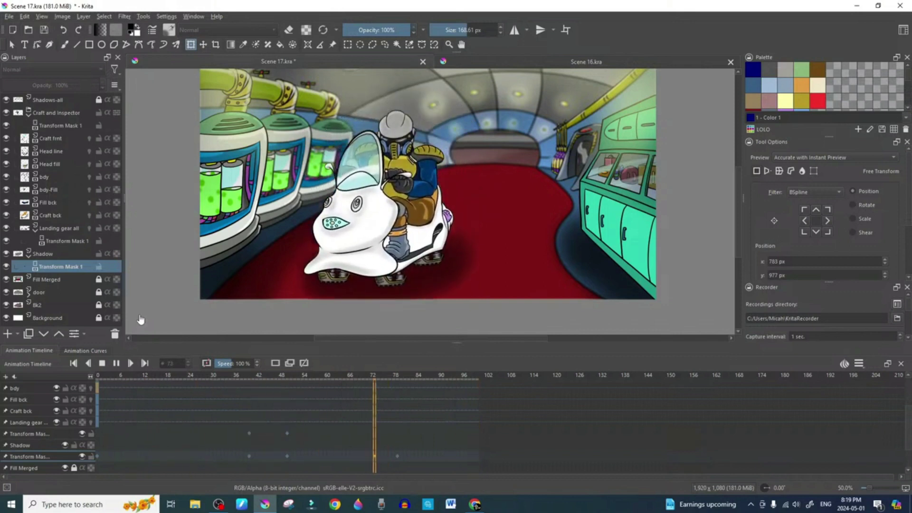
scroll(139, 321, up, 1)
scroll(140, 319, down, 1)
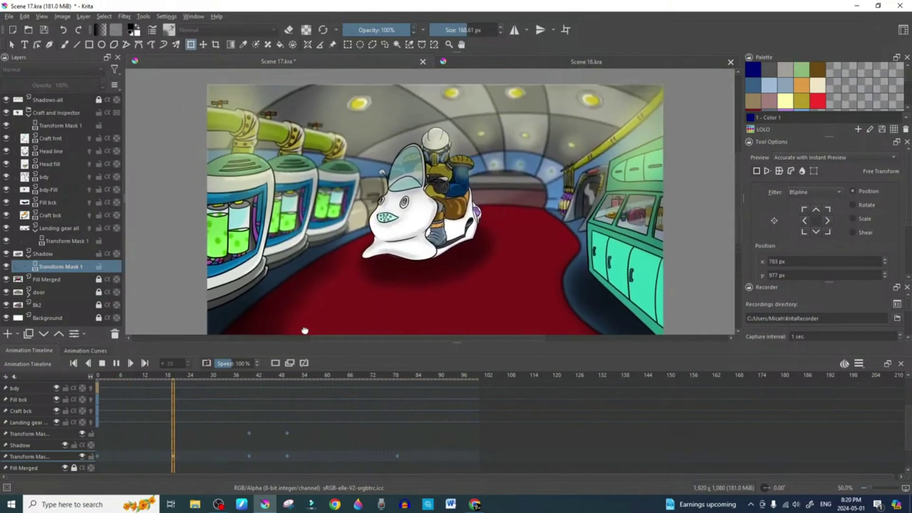